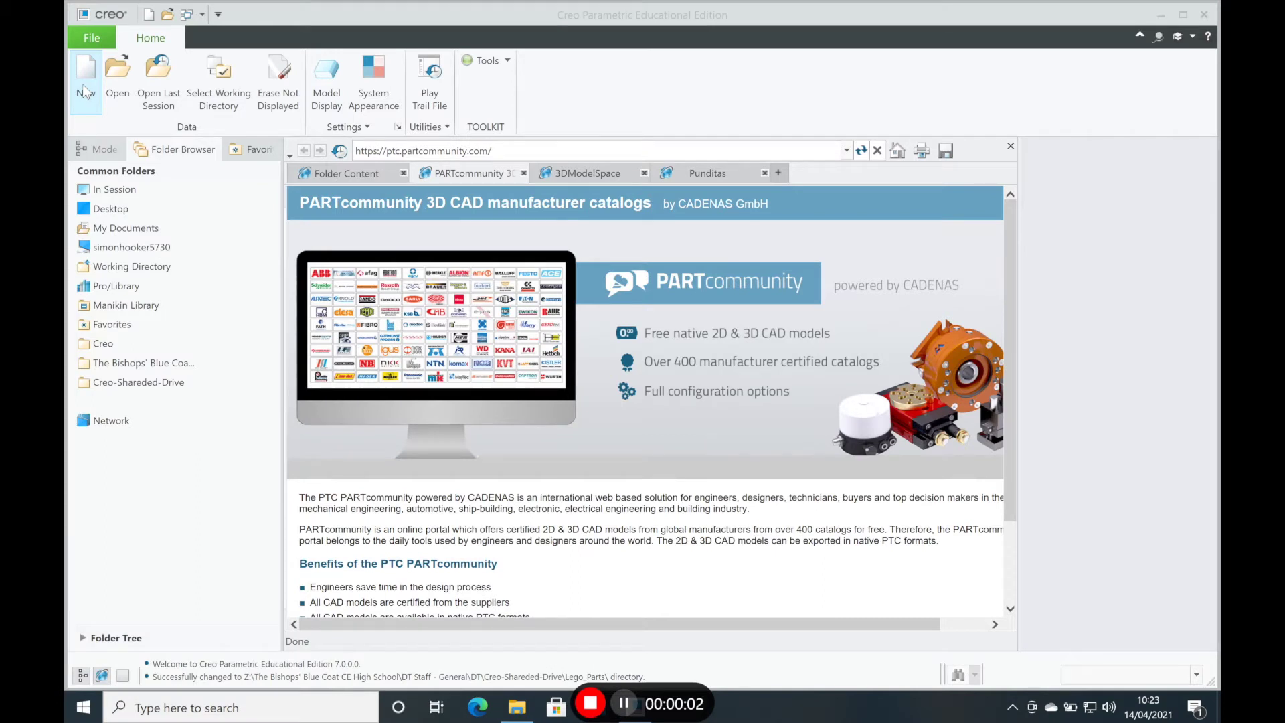
- Create a new solid part named Hands using the default template
{"action": "left_click", "coordinate": [85, 92]}
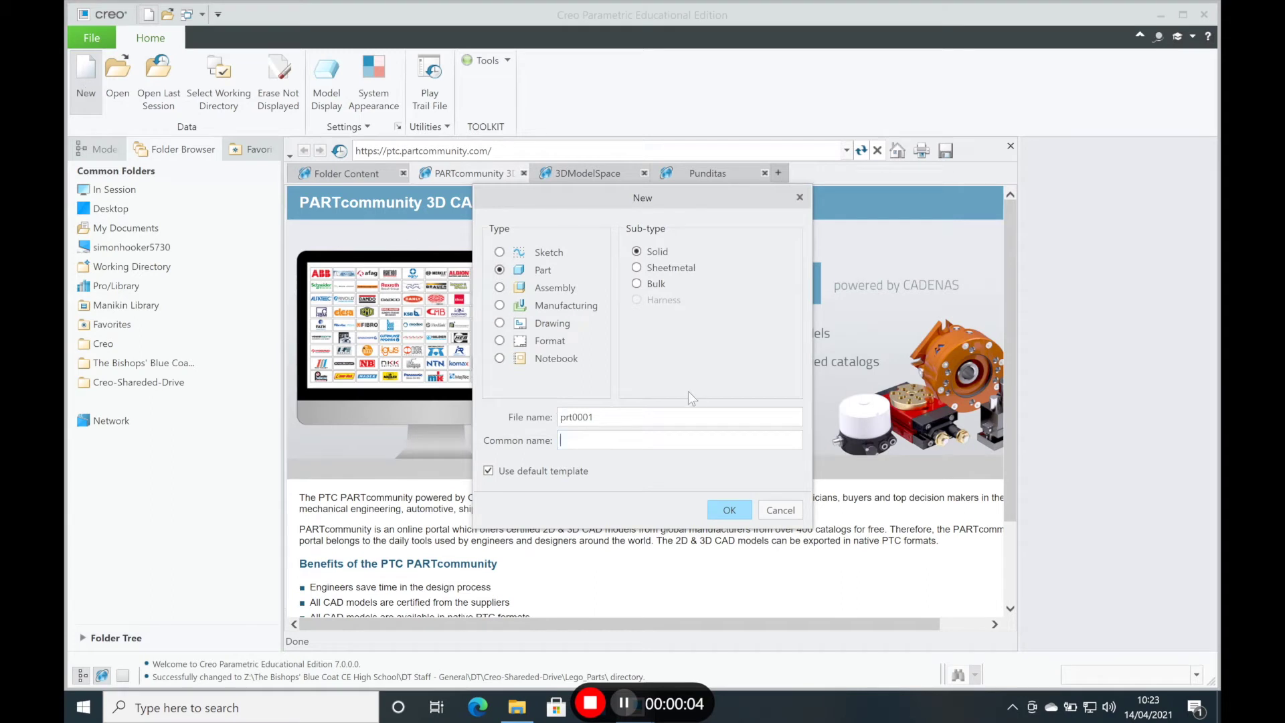
{"action": "double_click", "coordinate": [625, 418]}
{"action": "type", "text": "Hands"}
{"action": "key", "text": "Return"}
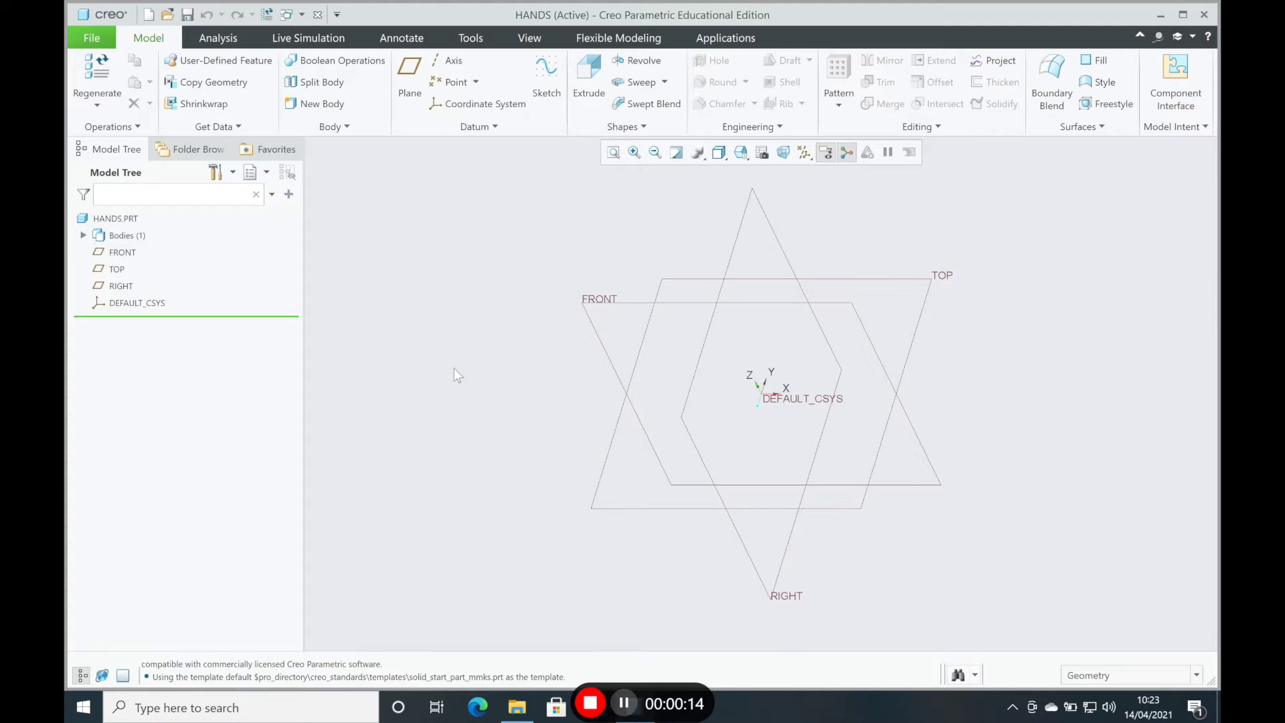
- Start an extrusion on the FRONT plane and sketch a circle about 118 mm in diameter centred on the origin
{"action": "left_click", "coordinate": [599, 74]}
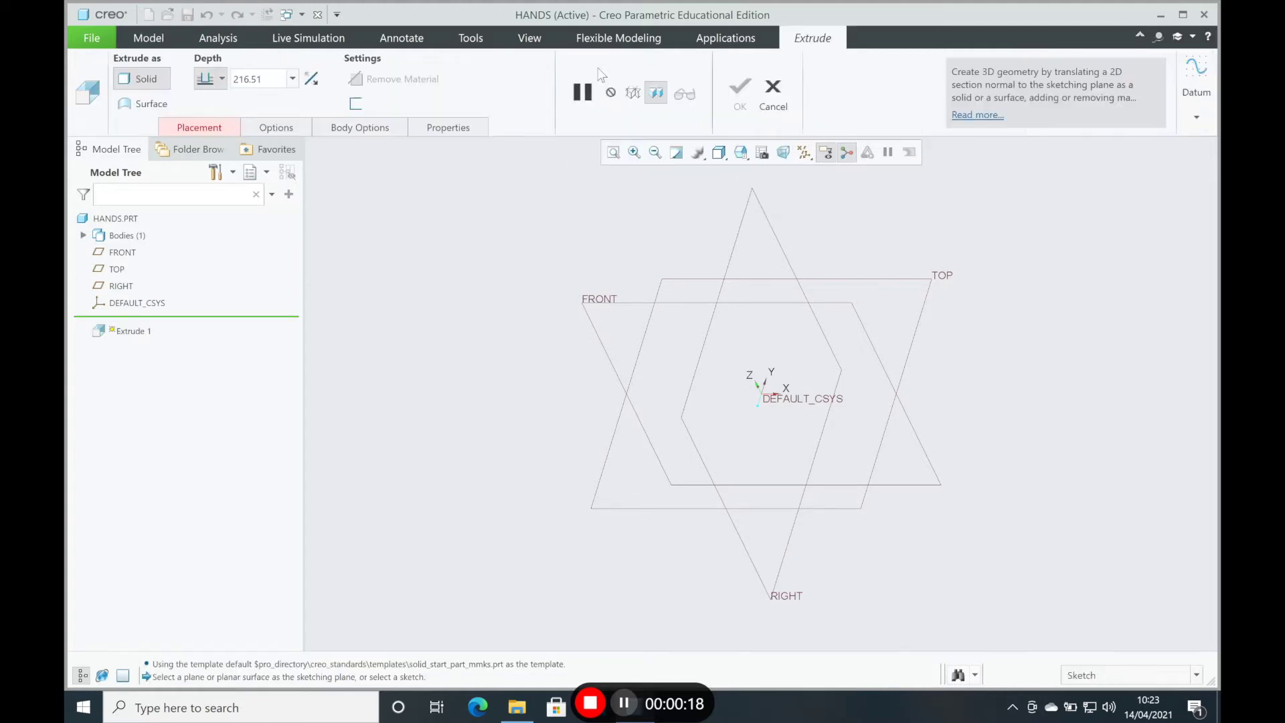
{"action": "left_click", "coordinate": [731, 300]}
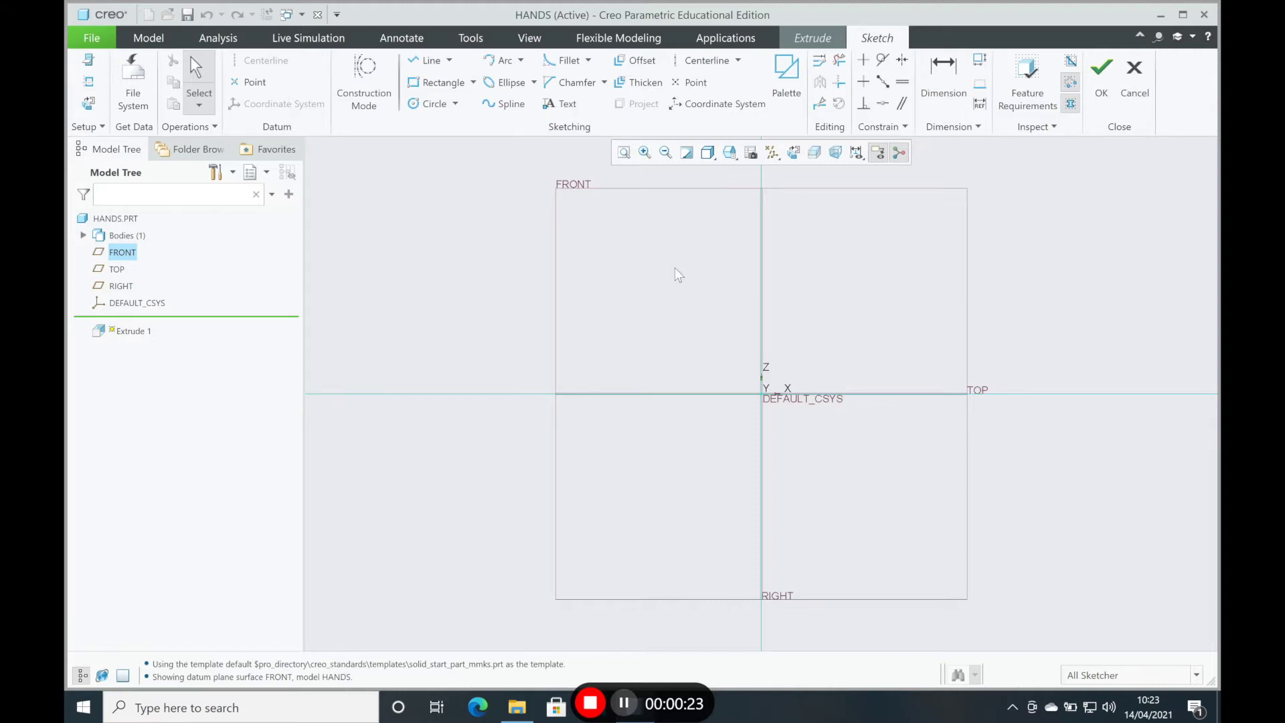
{"action": "left_click", "coordinate": [422, 106]}
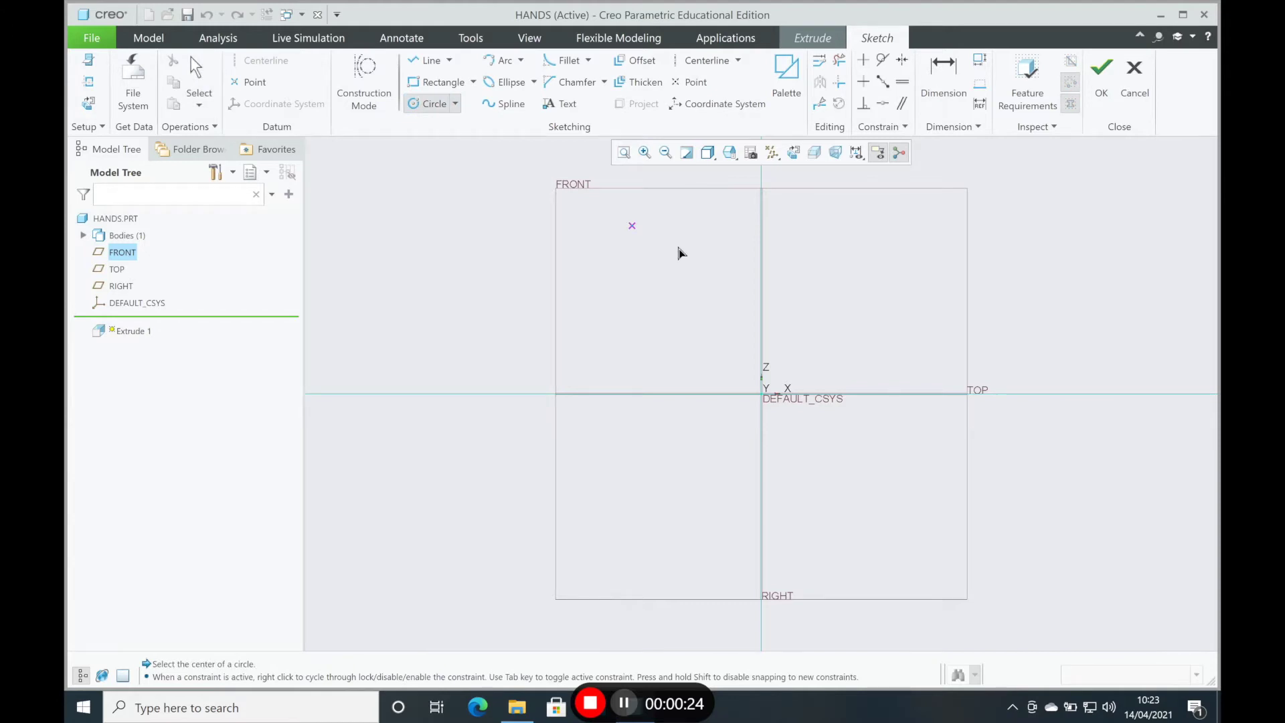
{"action": "left_click", "coordinate": [763, 393]}
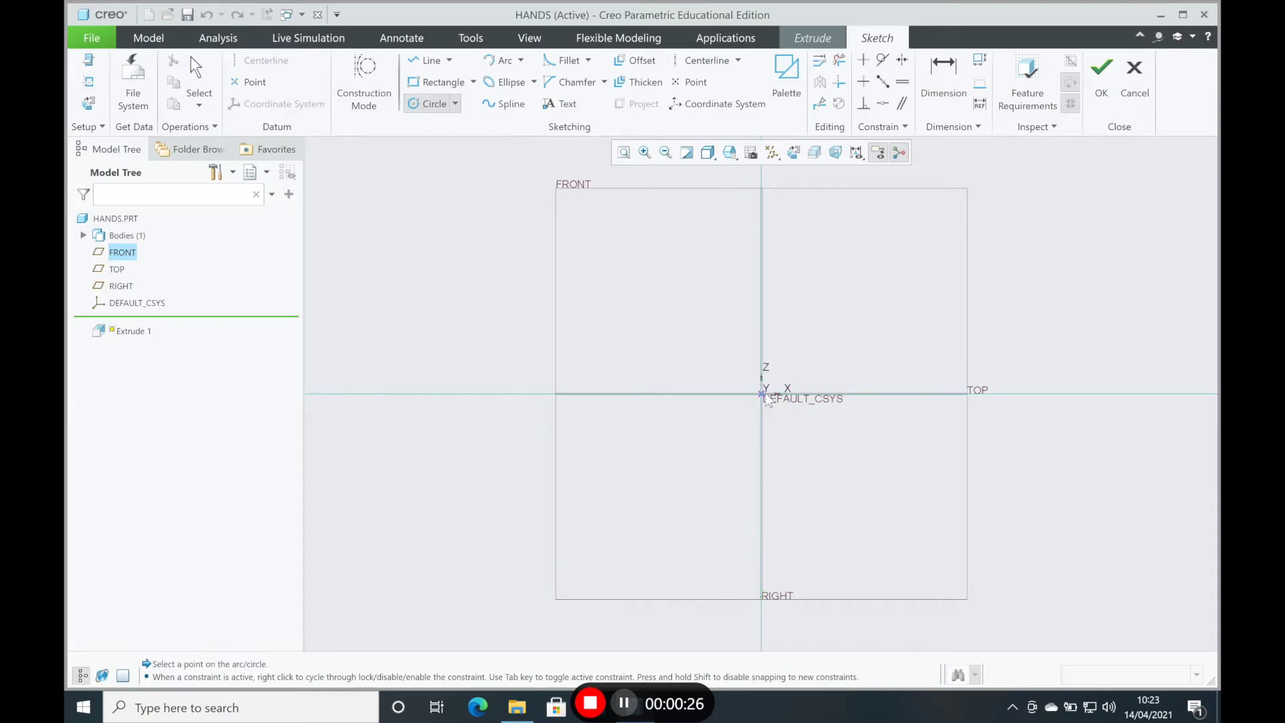
{"action": "left_click", "coordinate": [803, 370]}
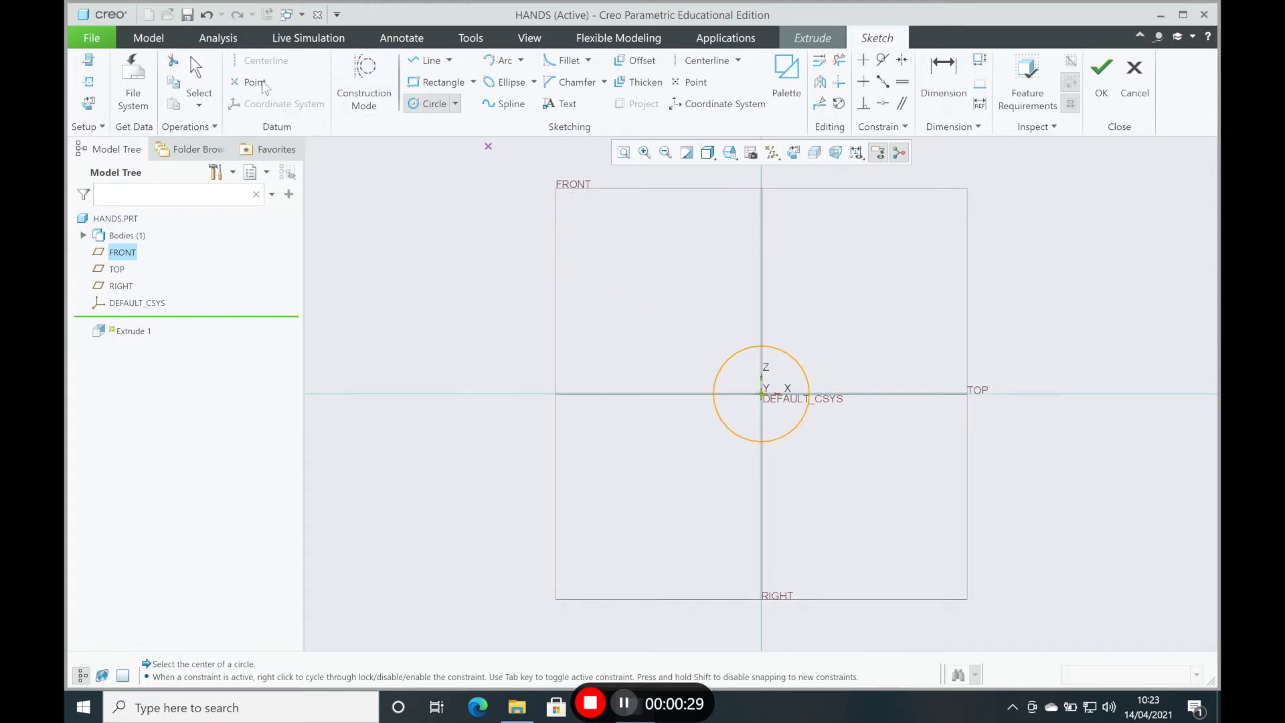
- Set the circle's diameter to 25 mm and extrude it as a solid 25 mm deep
{"action": "left_click", "coordinate": [198, 69]}
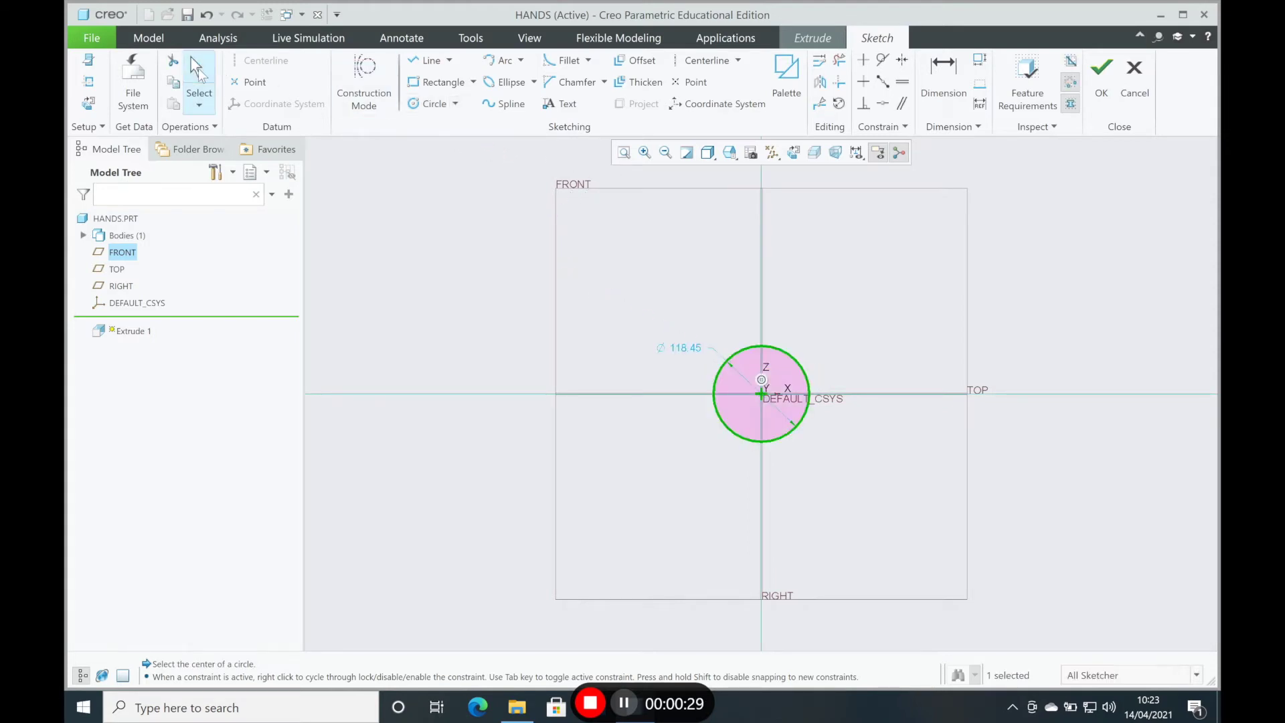
{"action": "double_click", "coordinate": [689, 351]}
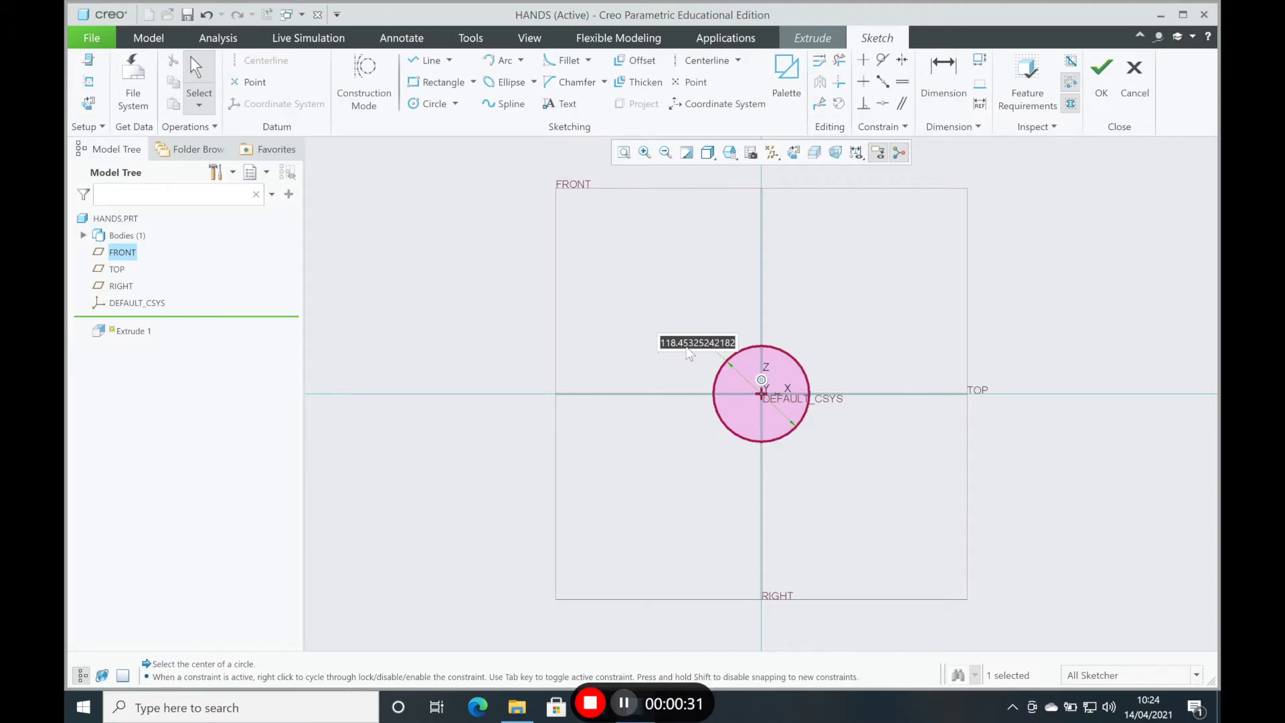
{"action": "type", "text": "25"}
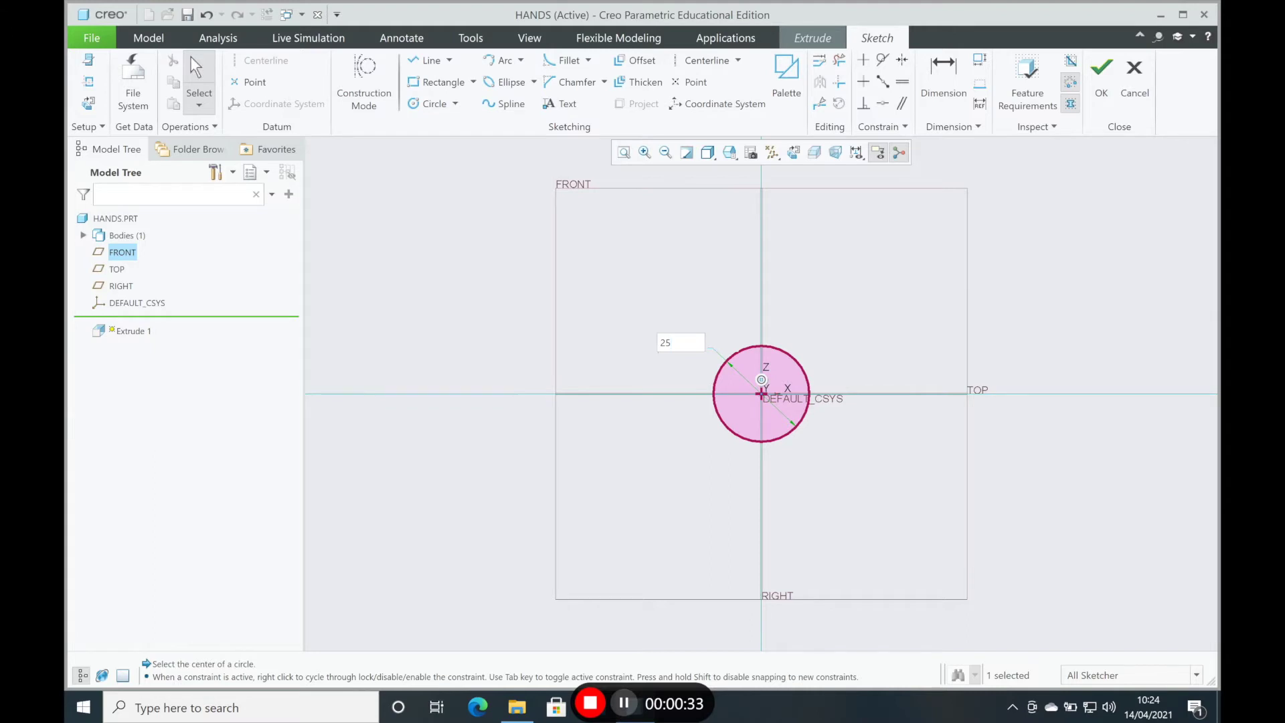
{"action": "key", "text": "Return"}
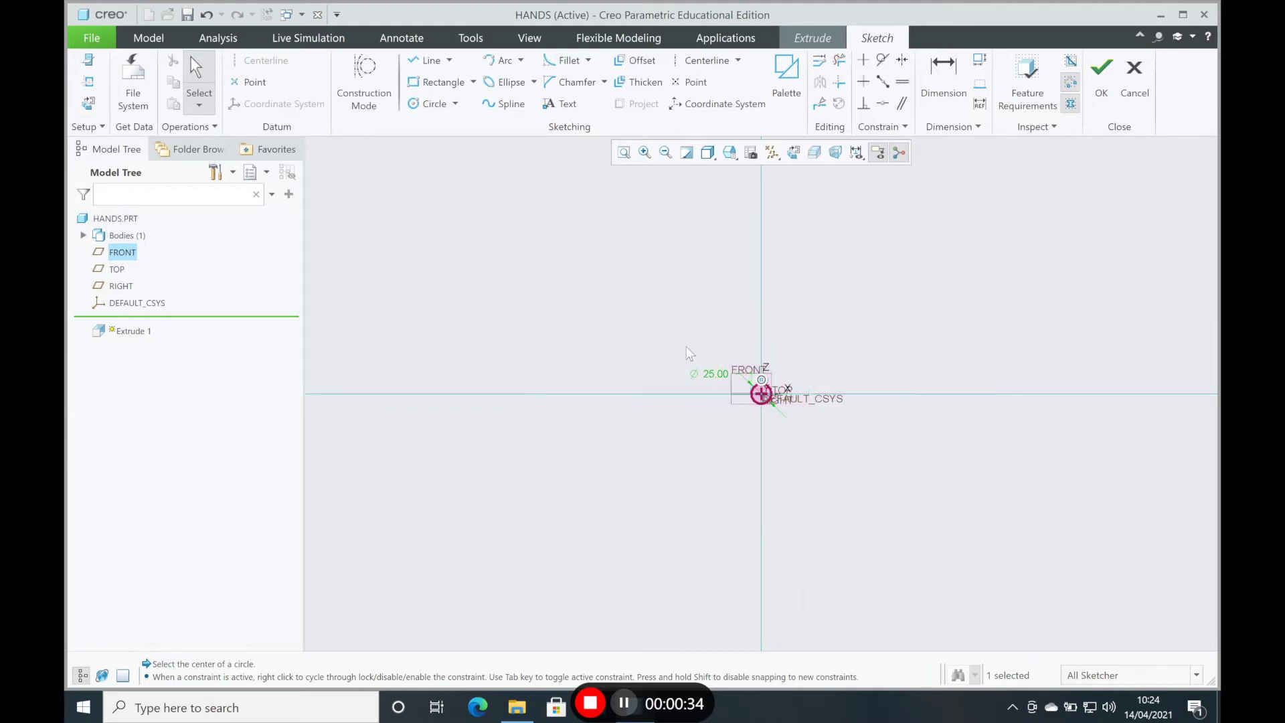
{"action": "left_click", "coordinate": [1103, 86]}
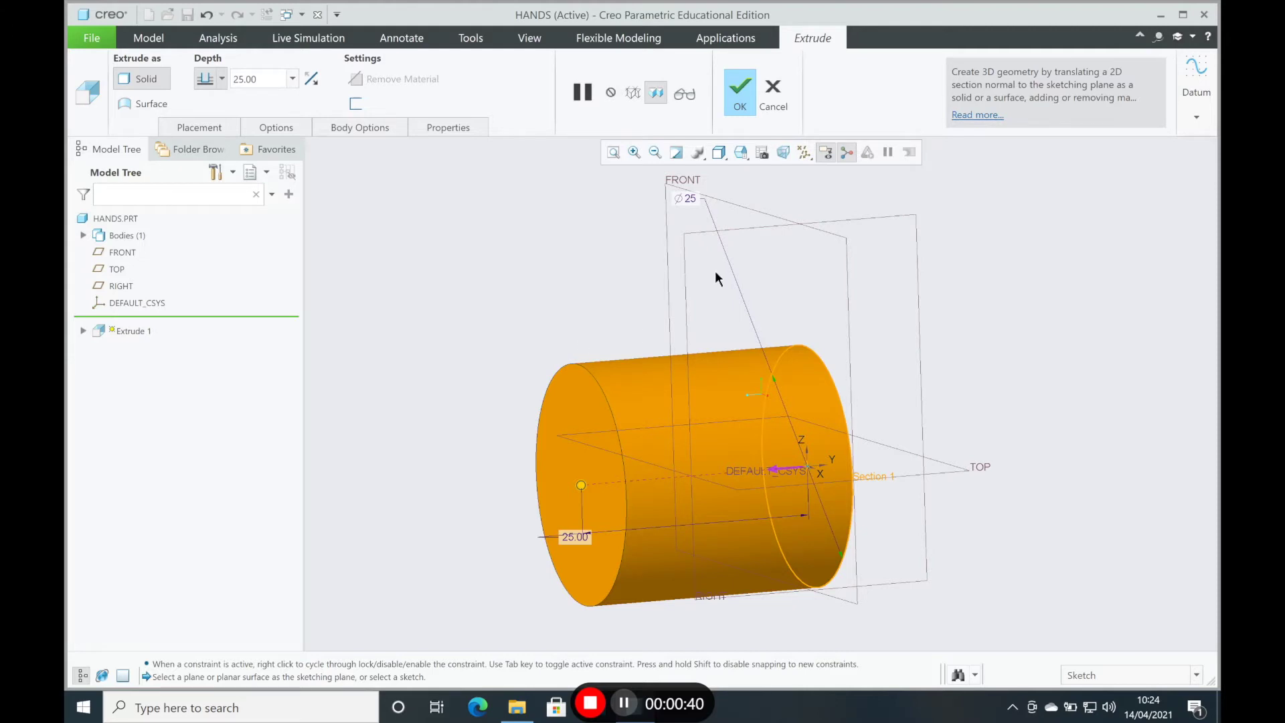
{"action": "left_click", "coordinate": [735, 95]}
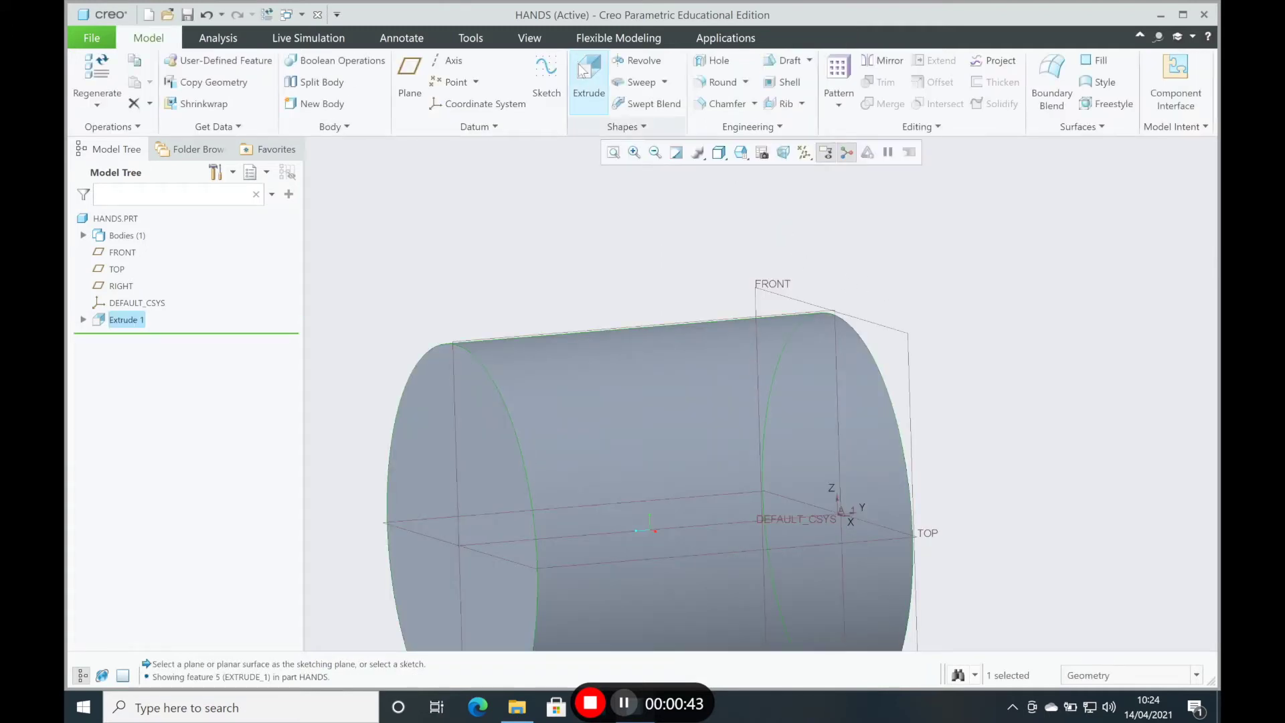
- Apply a D1 x D2 edge chamfer to the cylinder's circular edge at the FRONT plane, extending D2 along its side to 20.50 mm
{"action": "left_click", "coordinate": [732, 101]}
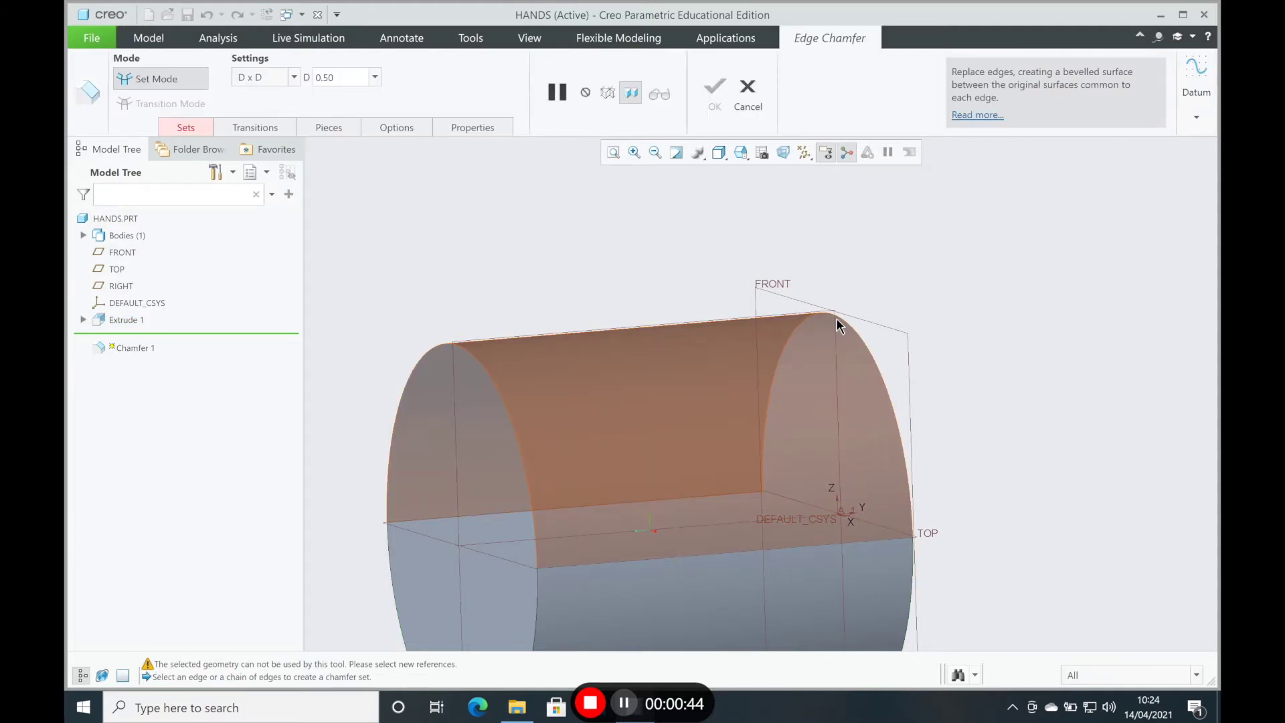
{"action": "left_click", "coordinate": [836, 318]}
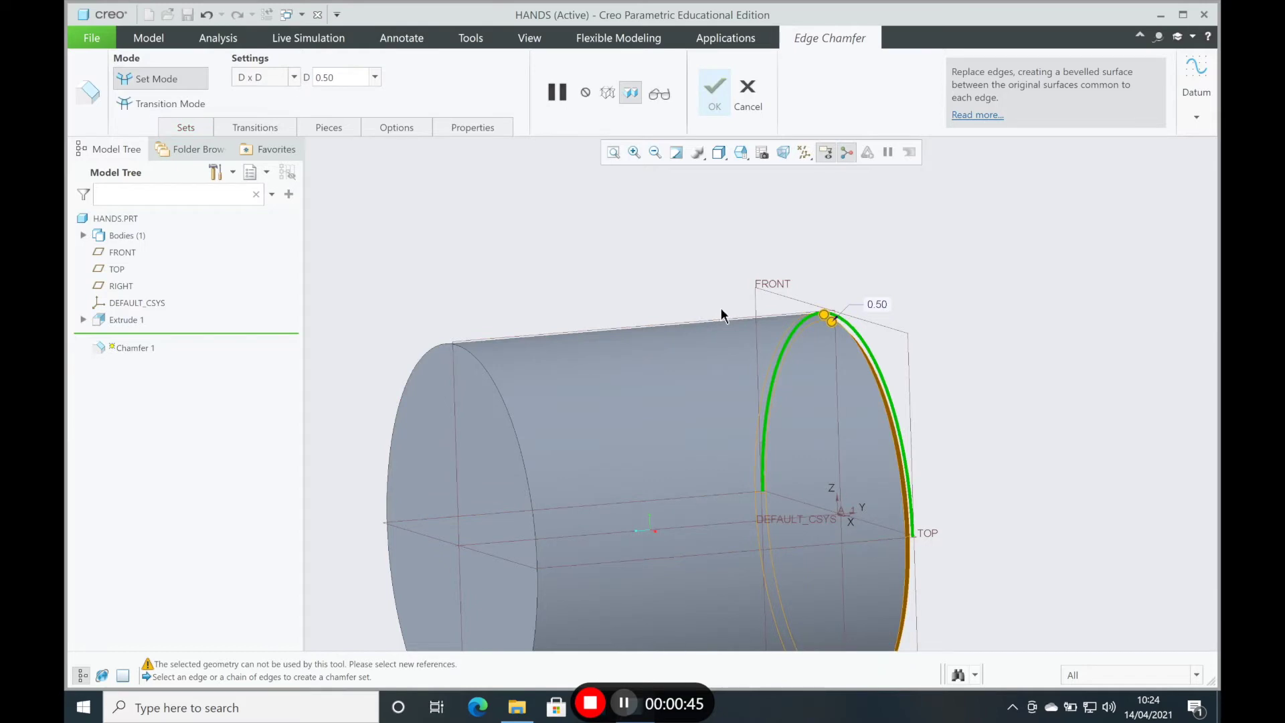
{"action": "left_click", "coordinate": [293, 78]}
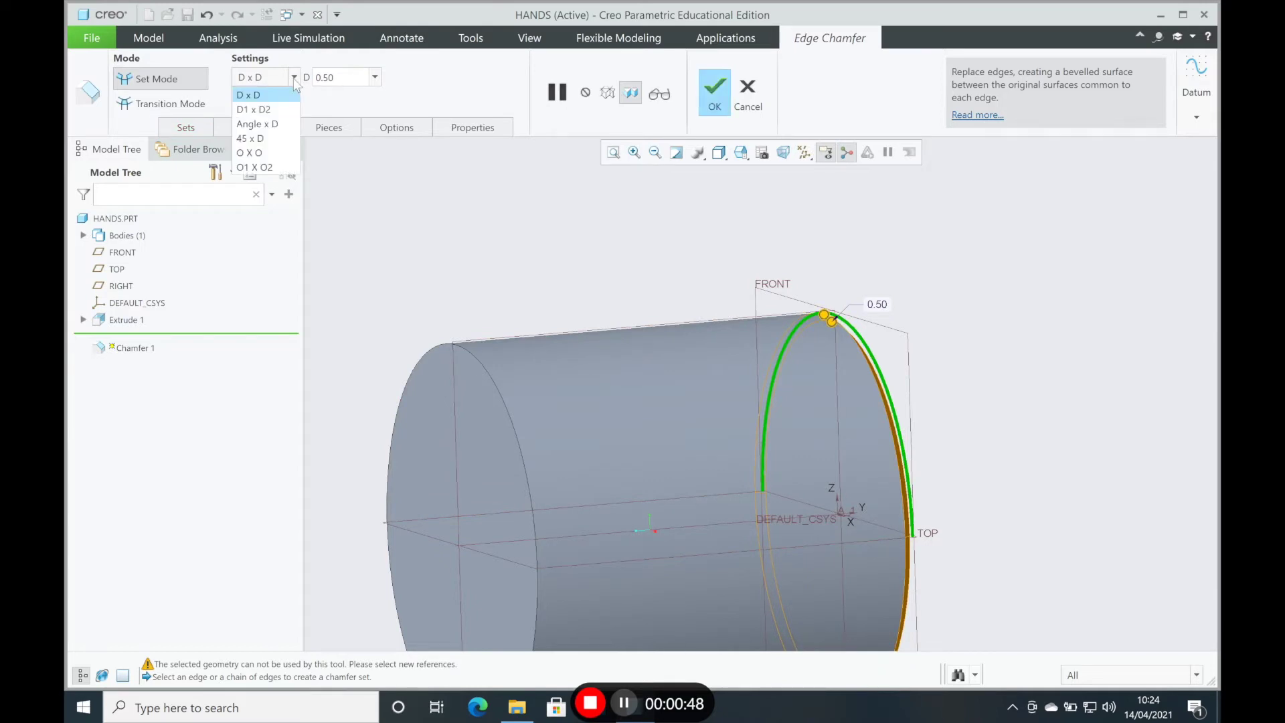
{"action": "left_click", "coordinate": [254, 109]}
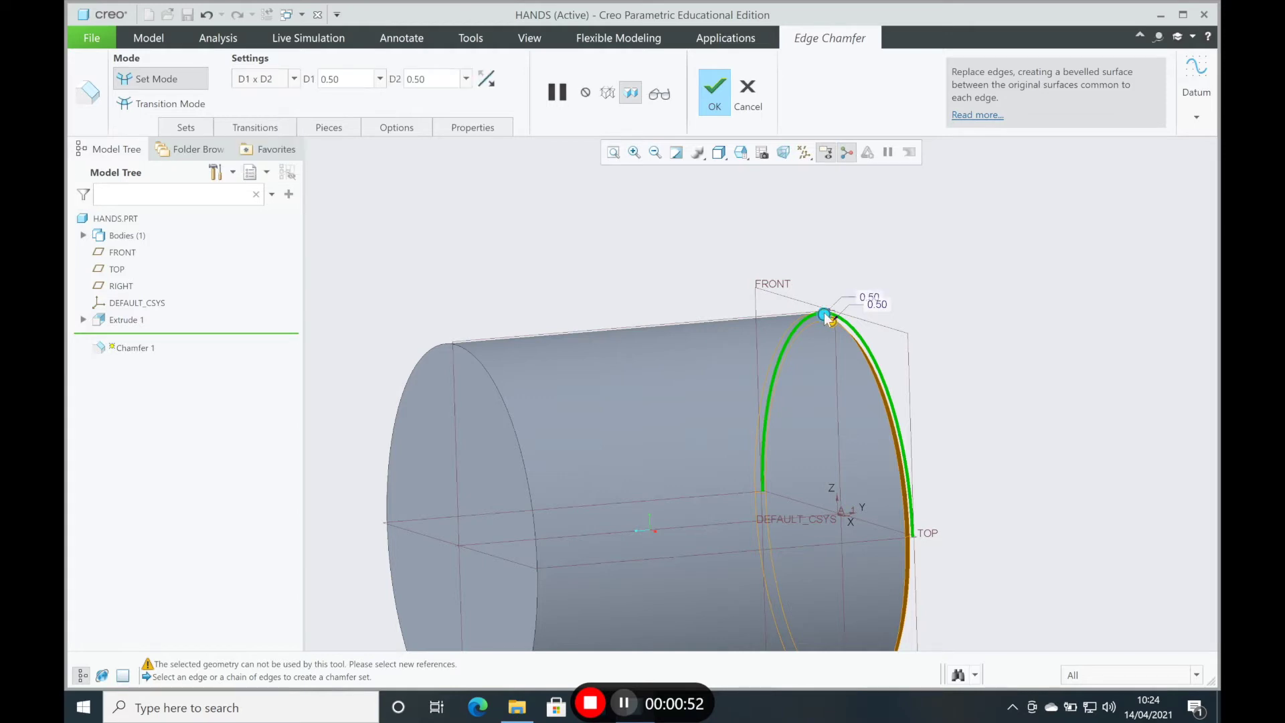
{"action": "left_click_drag", "start_coordinate": [824, 314], "coordinate": [689, 323]}
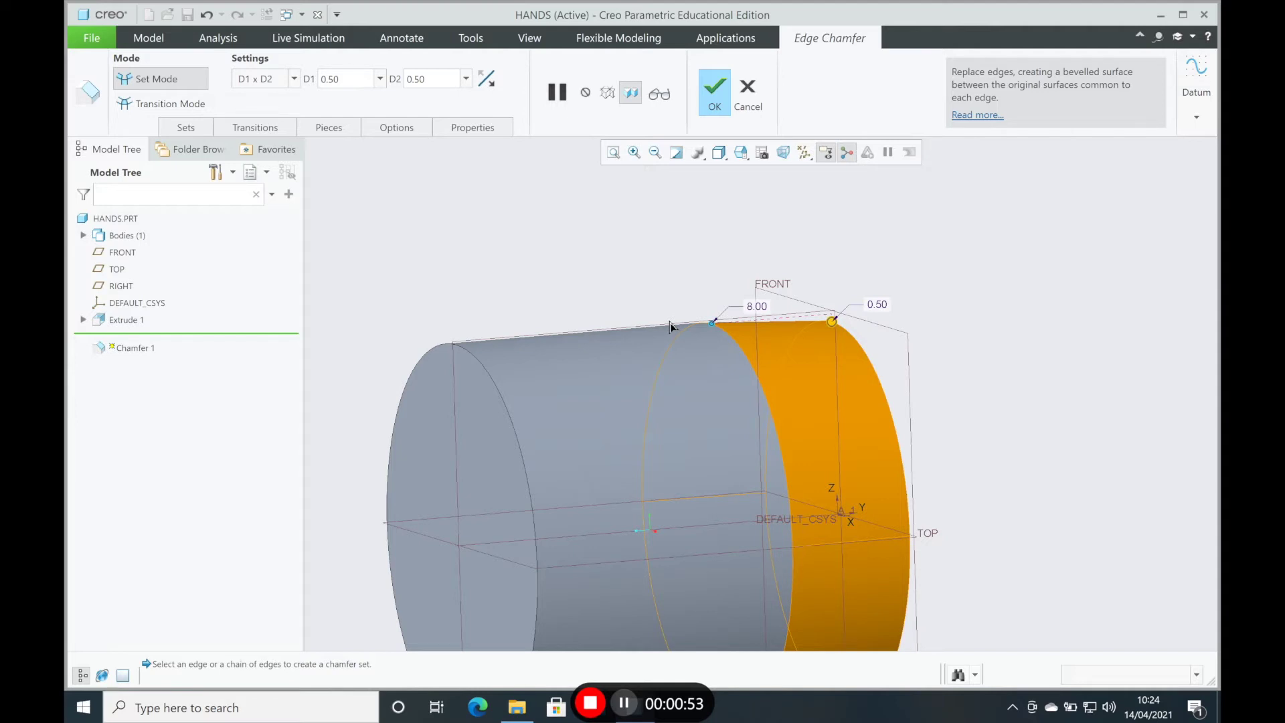
{"action": "left_click_drag", "start_coordinate": [670, 326], "coordinate": [501, 336]}
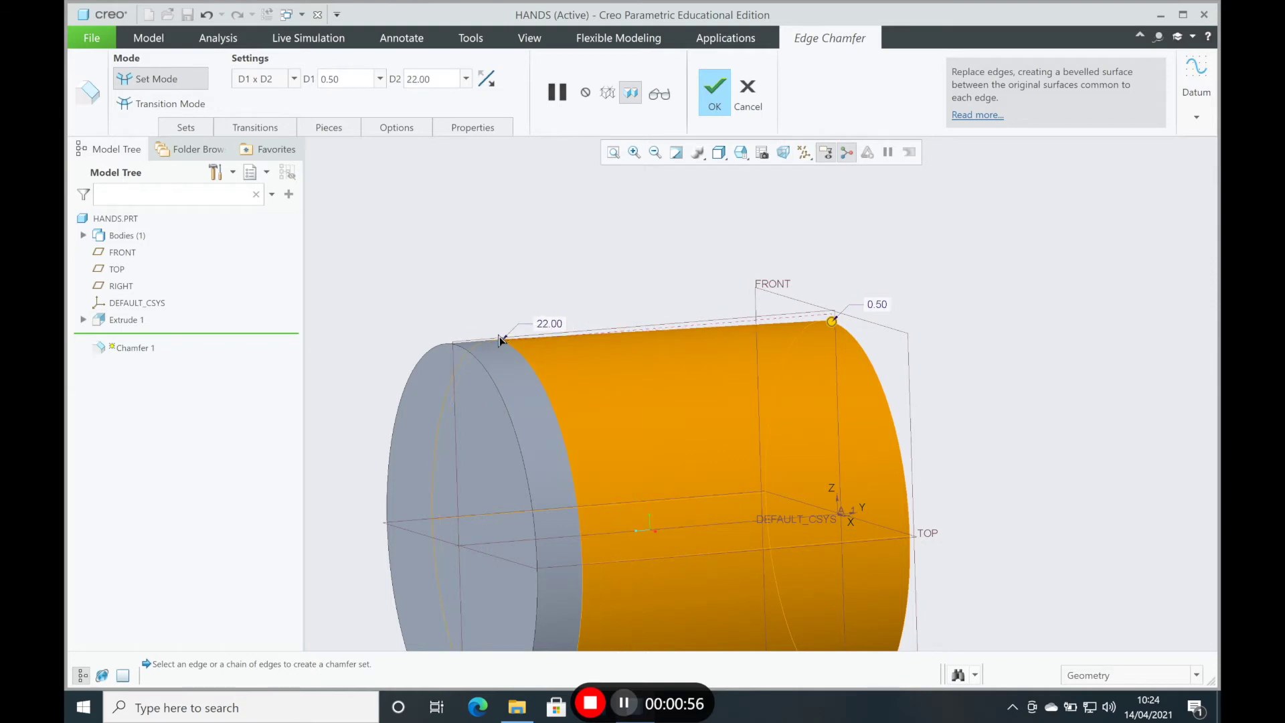
{"action": "left_click_drag", "start_coordinate": [500, 340], "coordinate": [516, 341]}
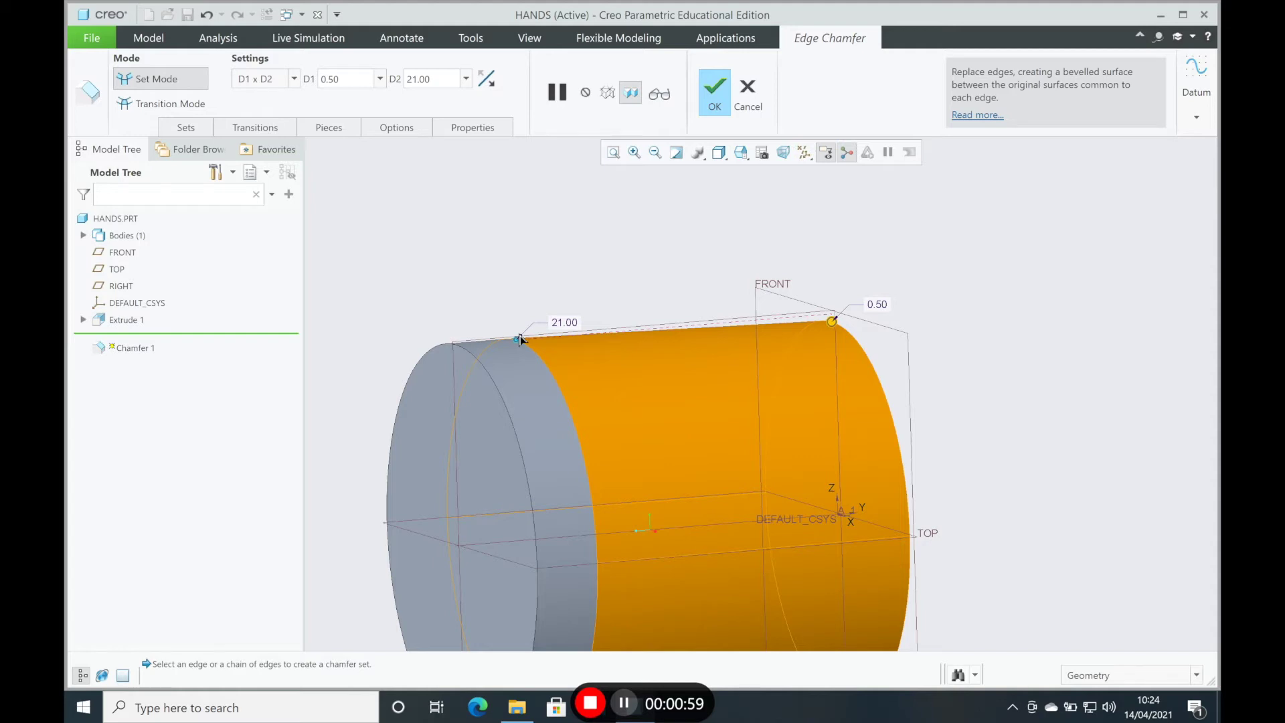
{"action": "left_click_drag", "start_coordinate": [520, 338], "coordinate": [524, 338]}
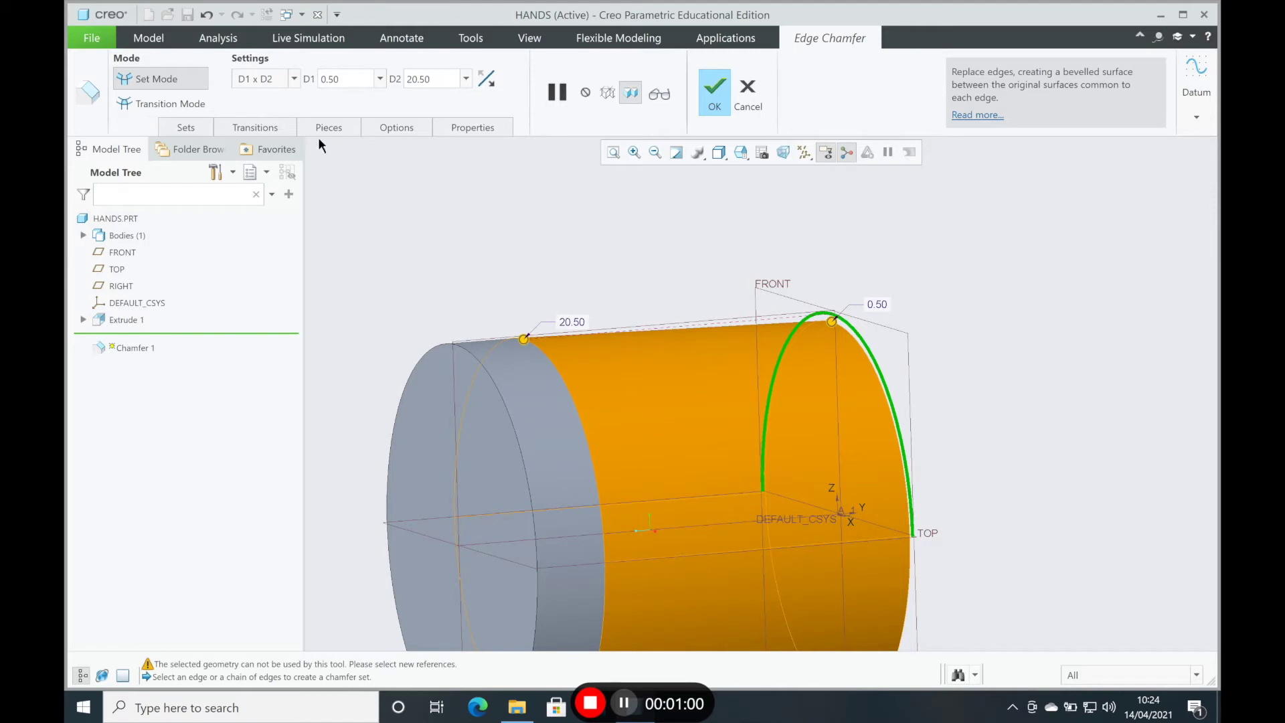
- Set the chamfer's D1 to 1 mm and complete the chamfer
{"action": "double_click", "coordinate": [358, 81]}
{"action": "type", "text": "1"}
{"action": "key", "text": "Return"}
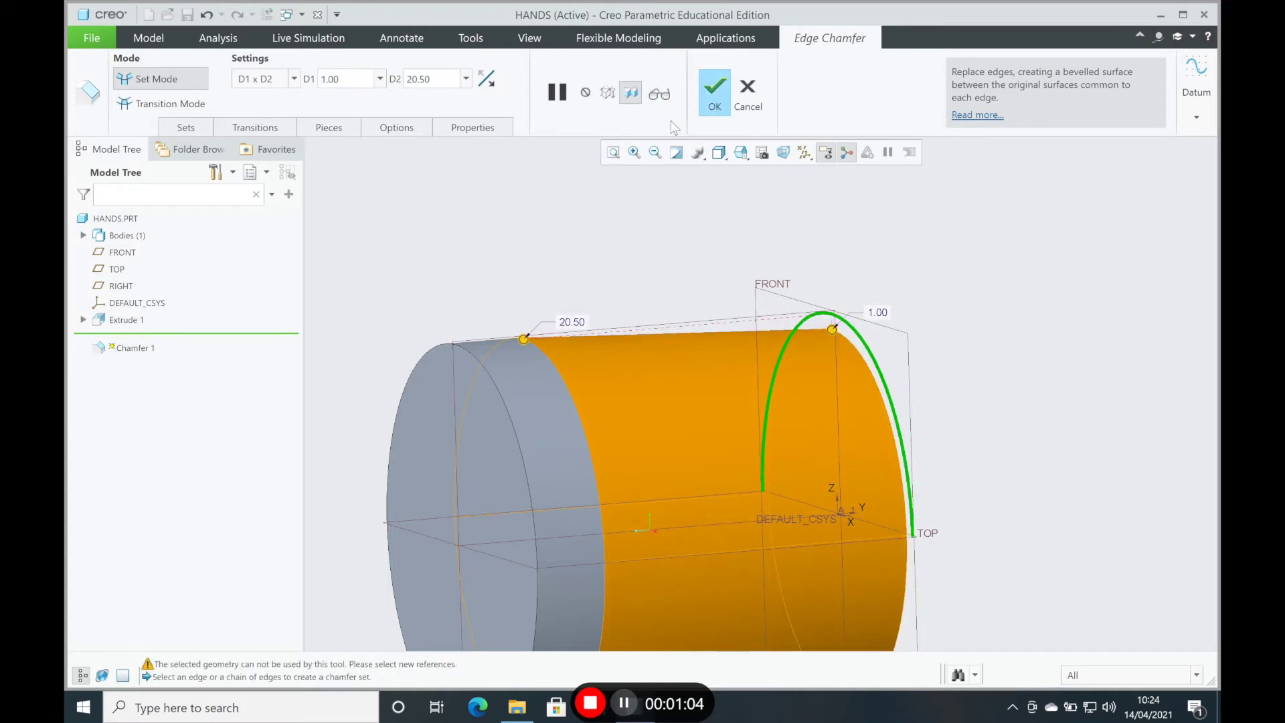
{"action": "left_click", "coordinate": [715, 107]}
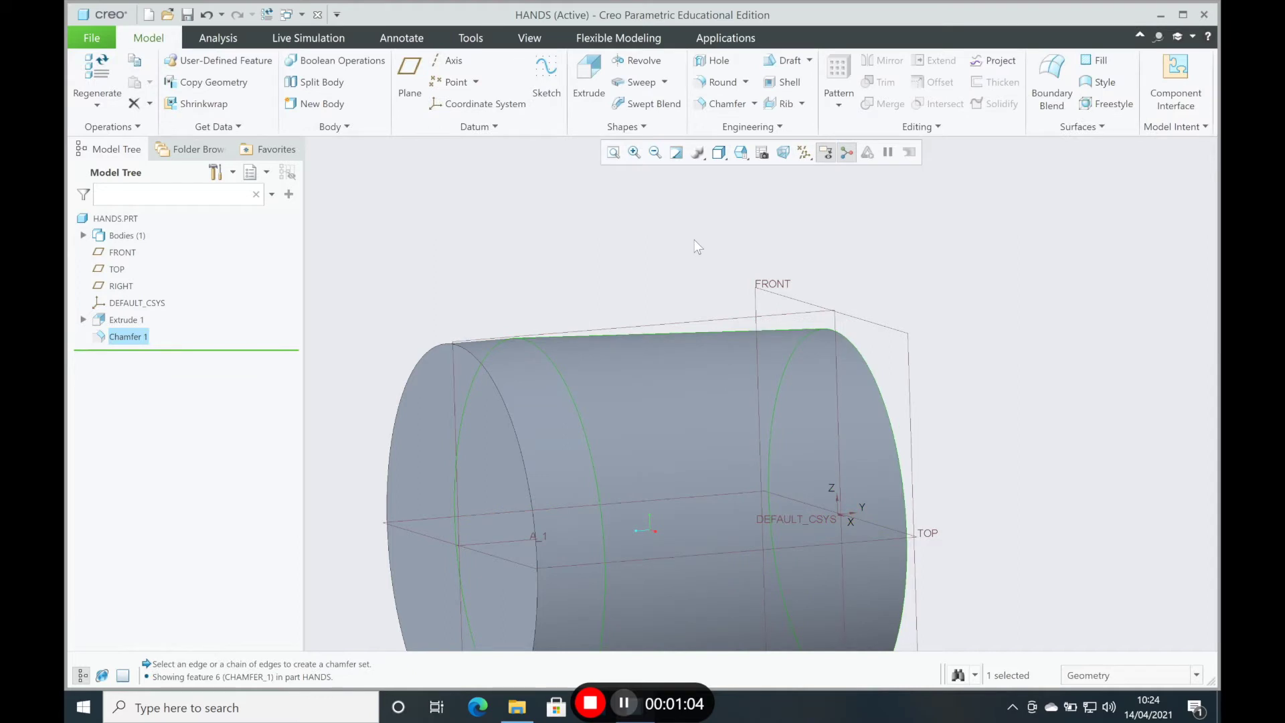
- Start an extrusion on the cylinder's unchamfered end face and sketch a concentric circle about 29 mm in diameter
{"action": "scroll", "coordinate": [696, 246], "scroll_direction": "down", "scroll_amount": 2}
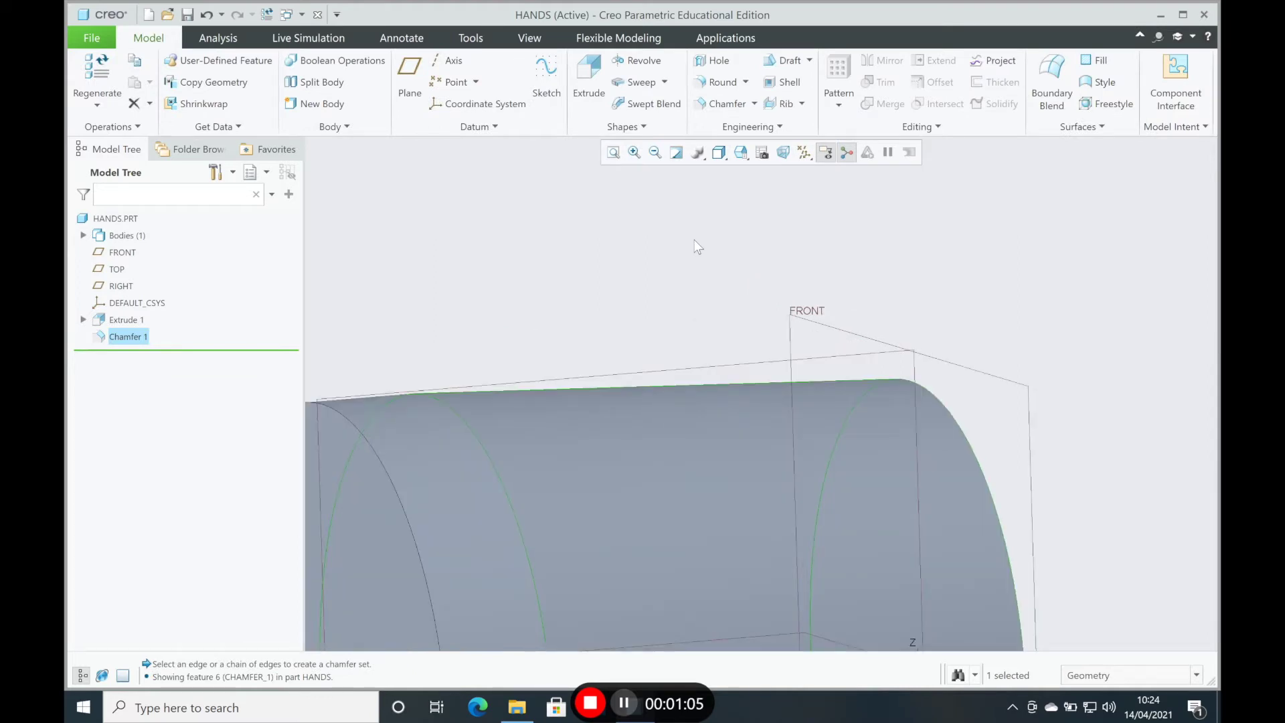
{"action": "scroll", "coordinate": [696, 245], "scroll_direction": "up", "scroll_amount": 3}
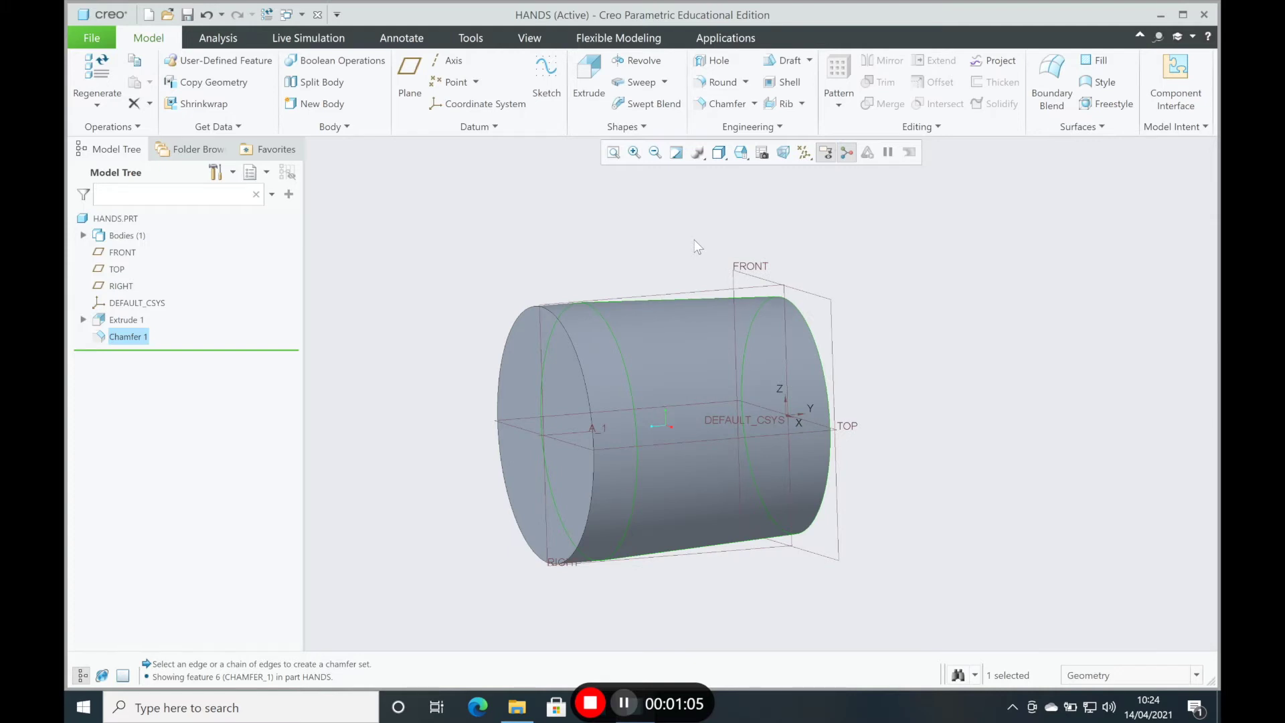
{"action": "left_click", "coordinate": [586, 94]}
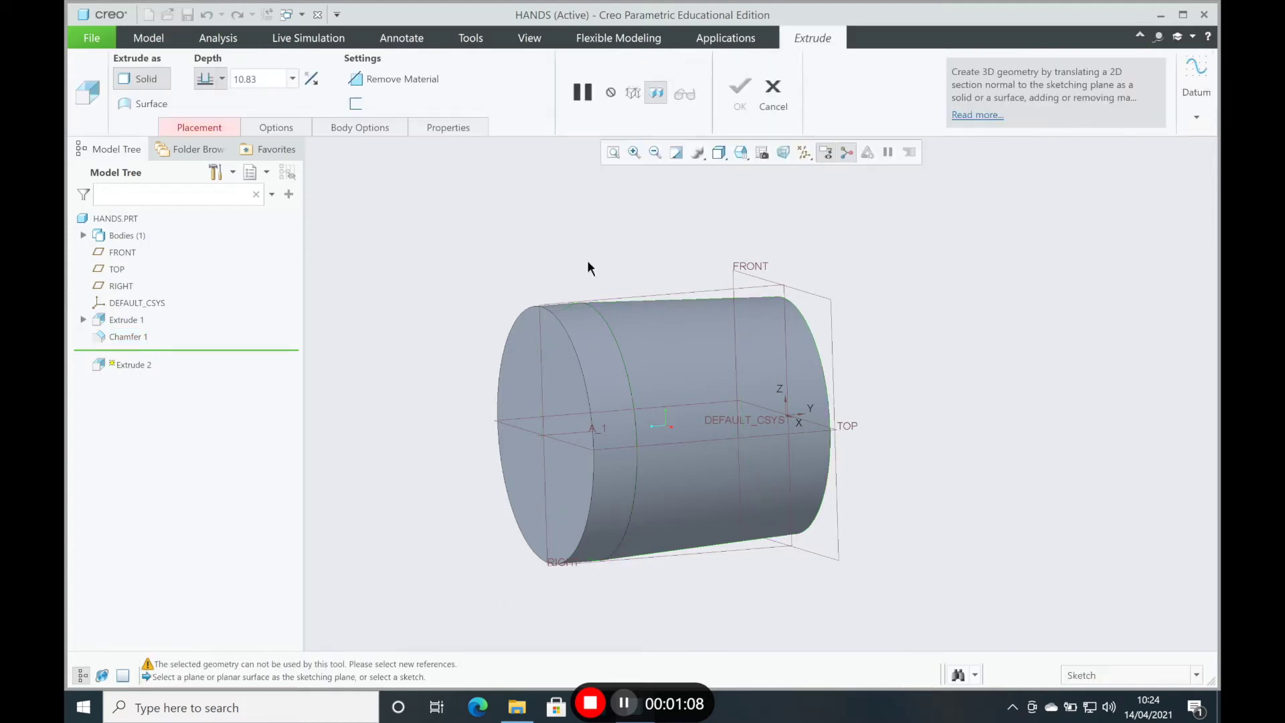
{"action": "left_click", "coordinate": [564, 351]}
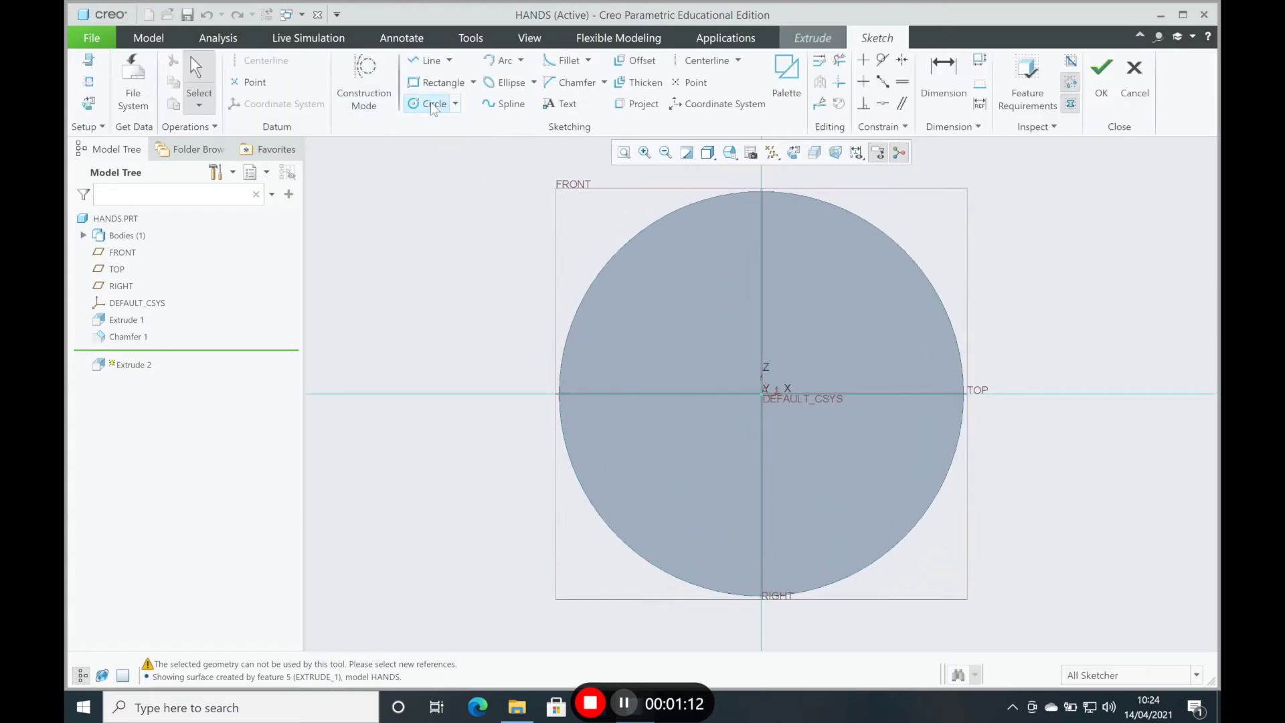
{"action": "left_click", "coordinate": [435, 105]}
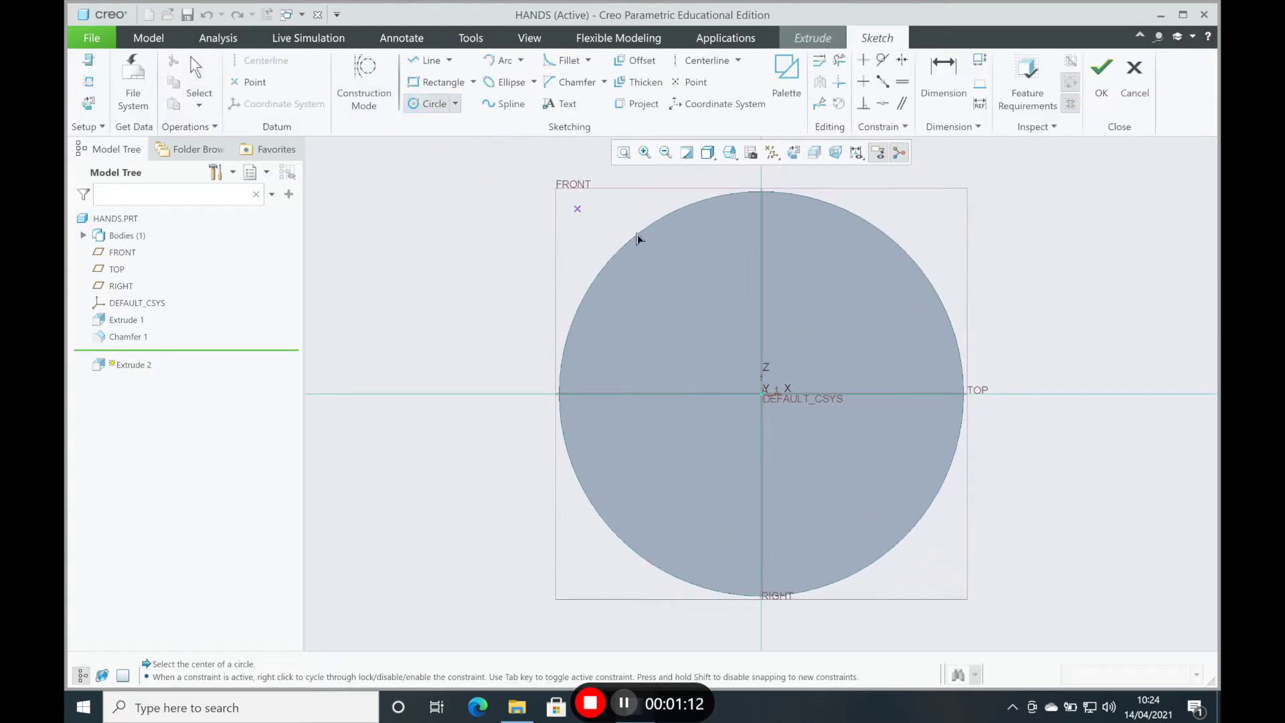
{"action": "left_click", "coordinate": [760, 395]}
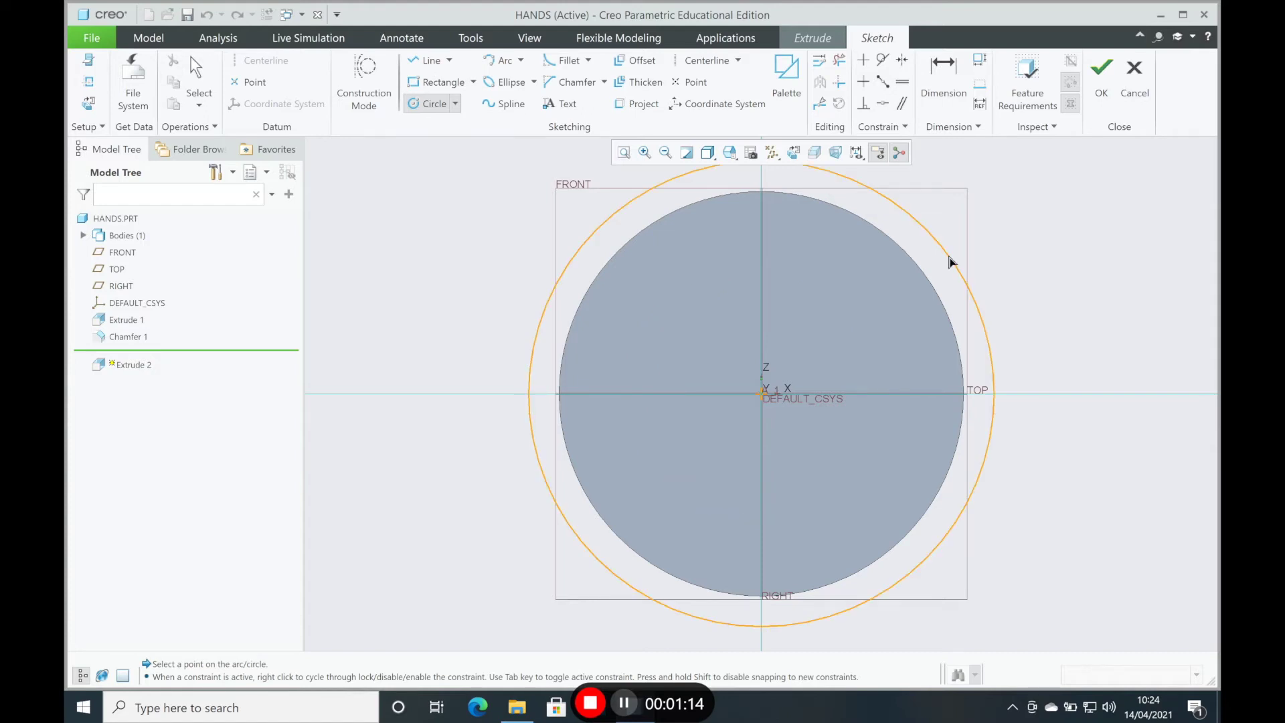
{"action": "left_click", "coordinate": [948, 261]}
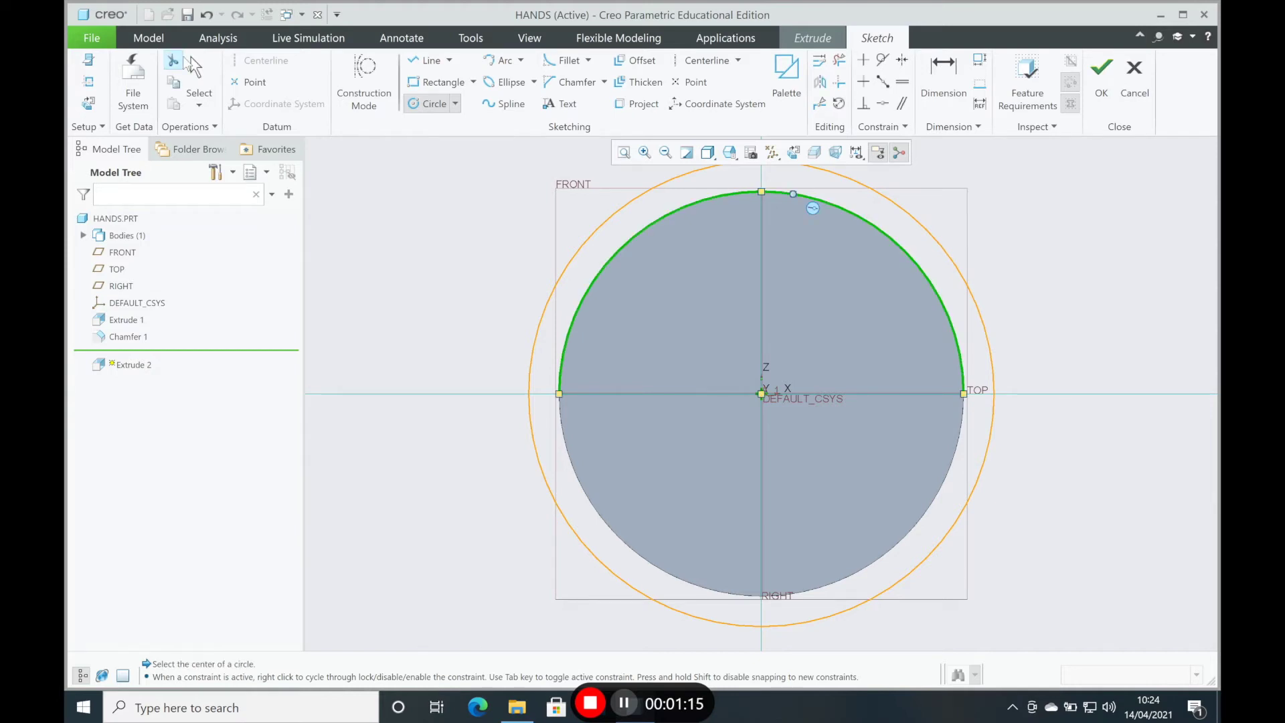
- Set the new circle's diameter to 30 mm and finish the sketch
{"action": "left_click", "coordinate": [193, 64]}
{"action": "double_click", "coordinate": [501, 167]}
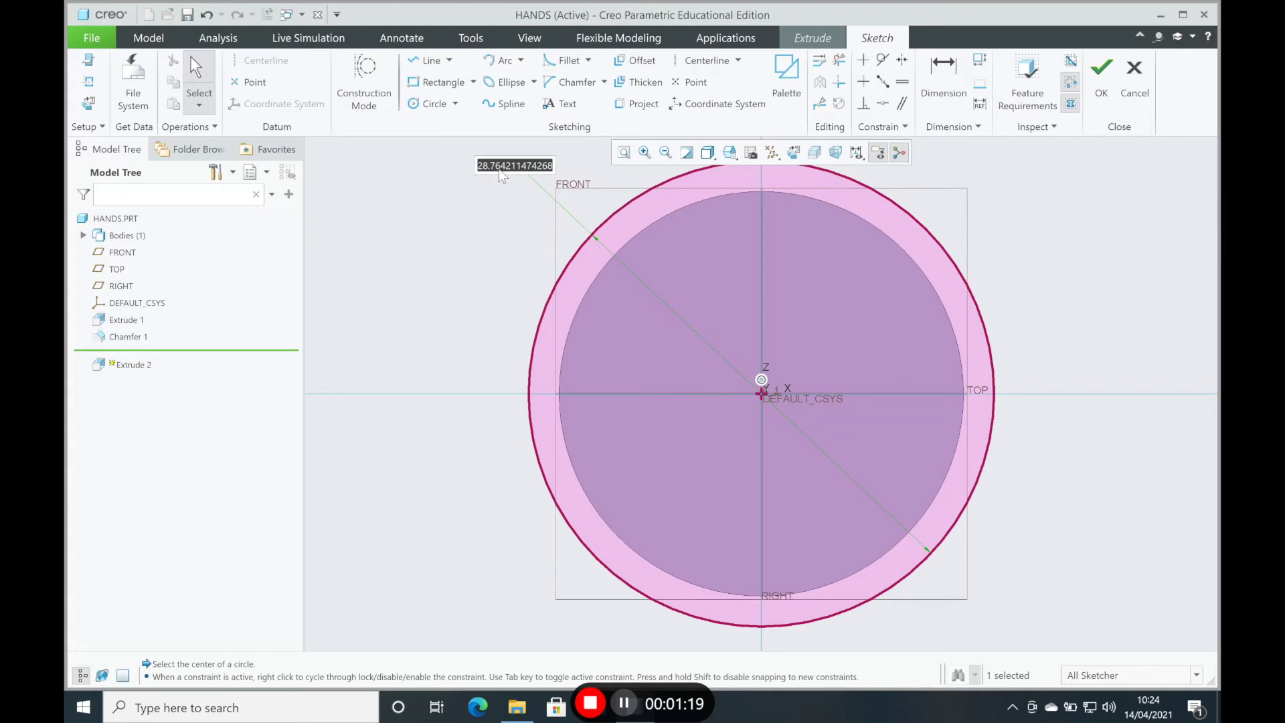
{"action": "type", "text": "30"}
{"action": "key", "text": "Return"}
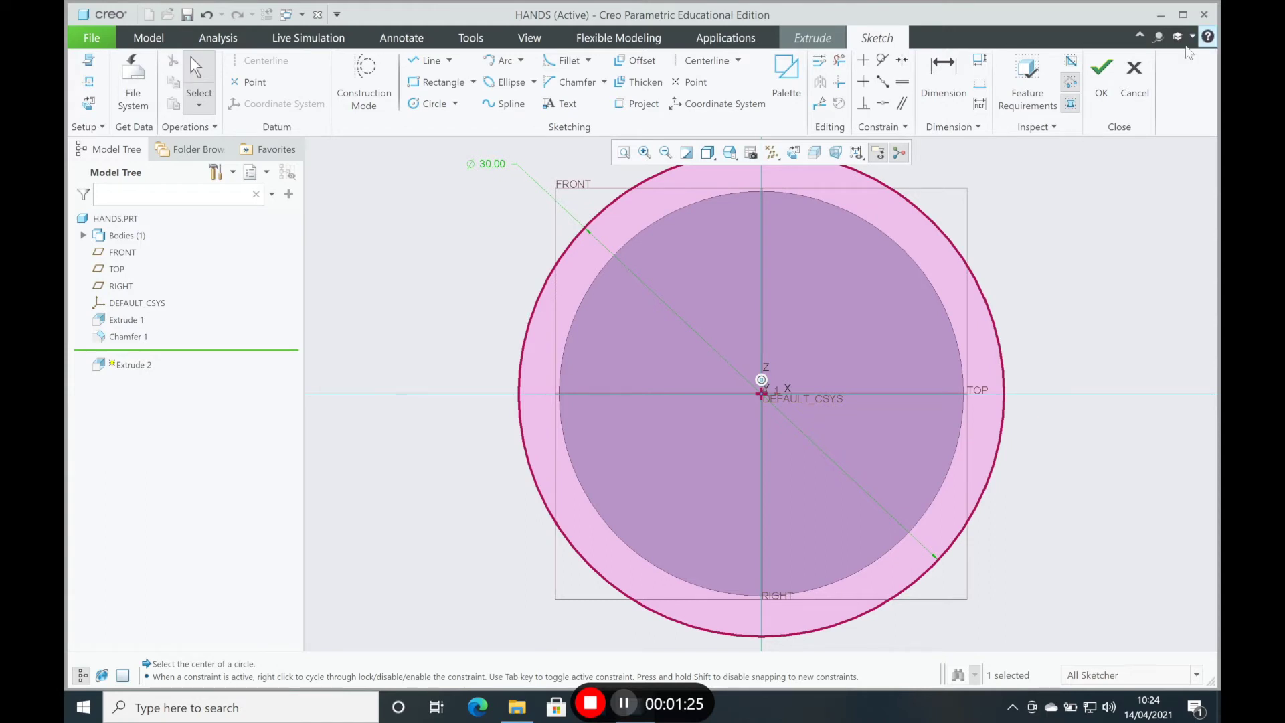
{"action": "left_click", "coordinate": [1101, 75]}
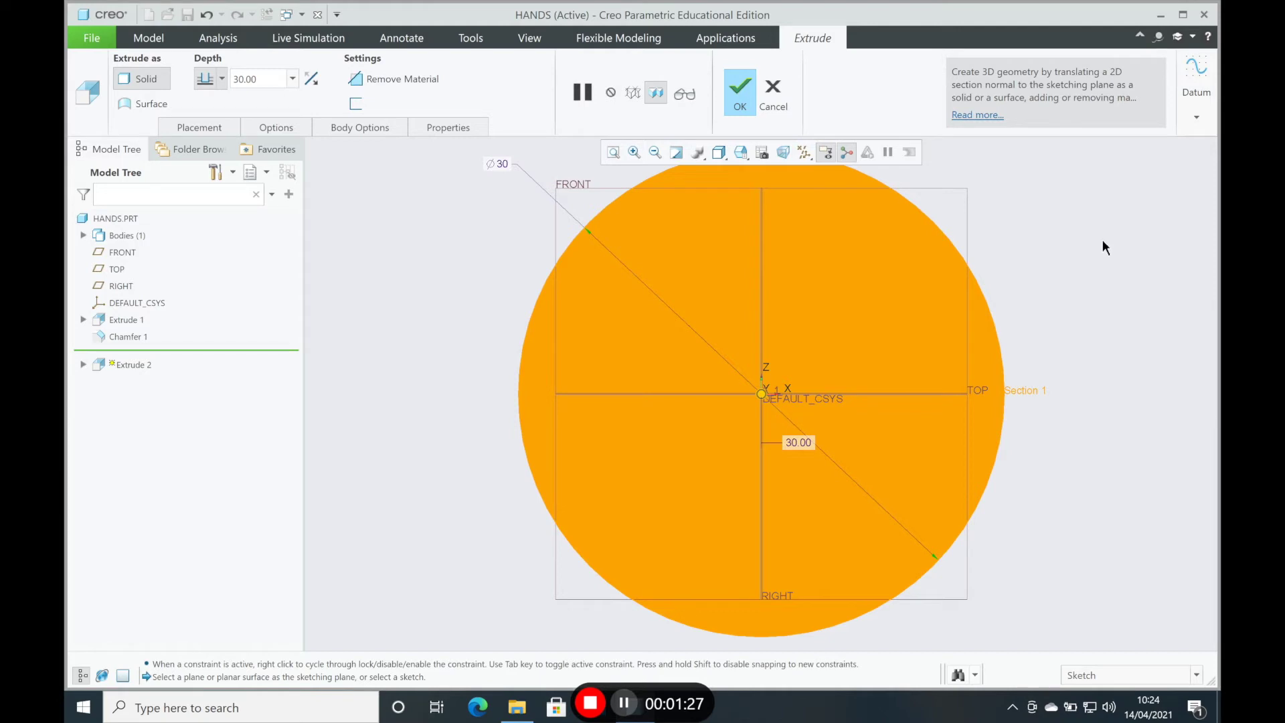
- Set the extrusion depth of the 30 mm circle to 10 mm and complete the disc
{"action": "key", "text": "ctrl+d"}
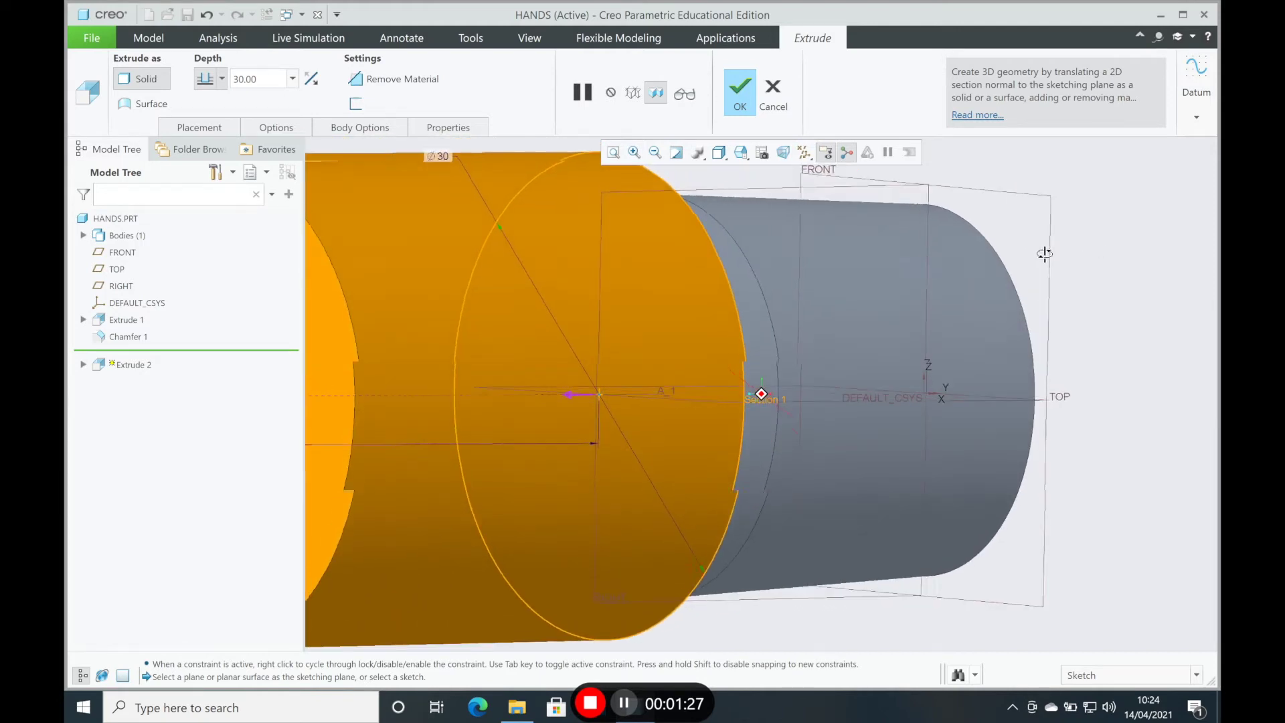
{"action": "double_click", "coordinate": [271, 81]}
{"action": "type", "text": "10"}
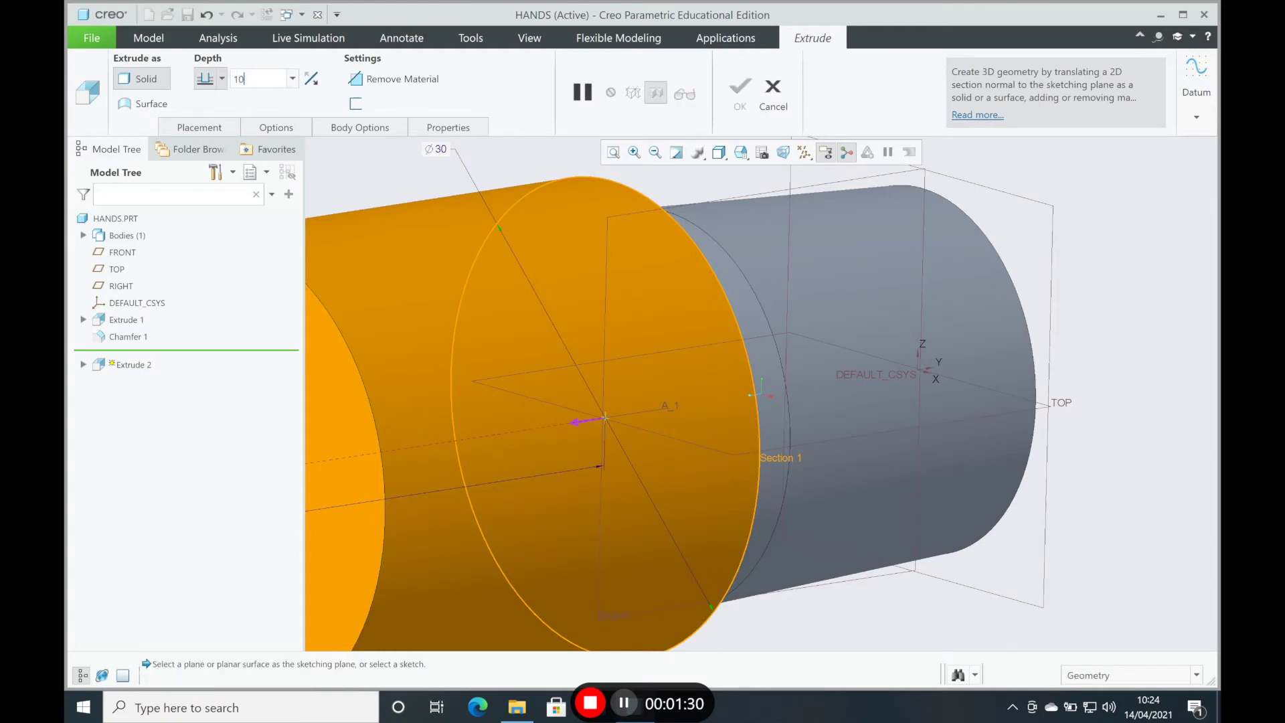
{"action": "key", "text": "Return"}
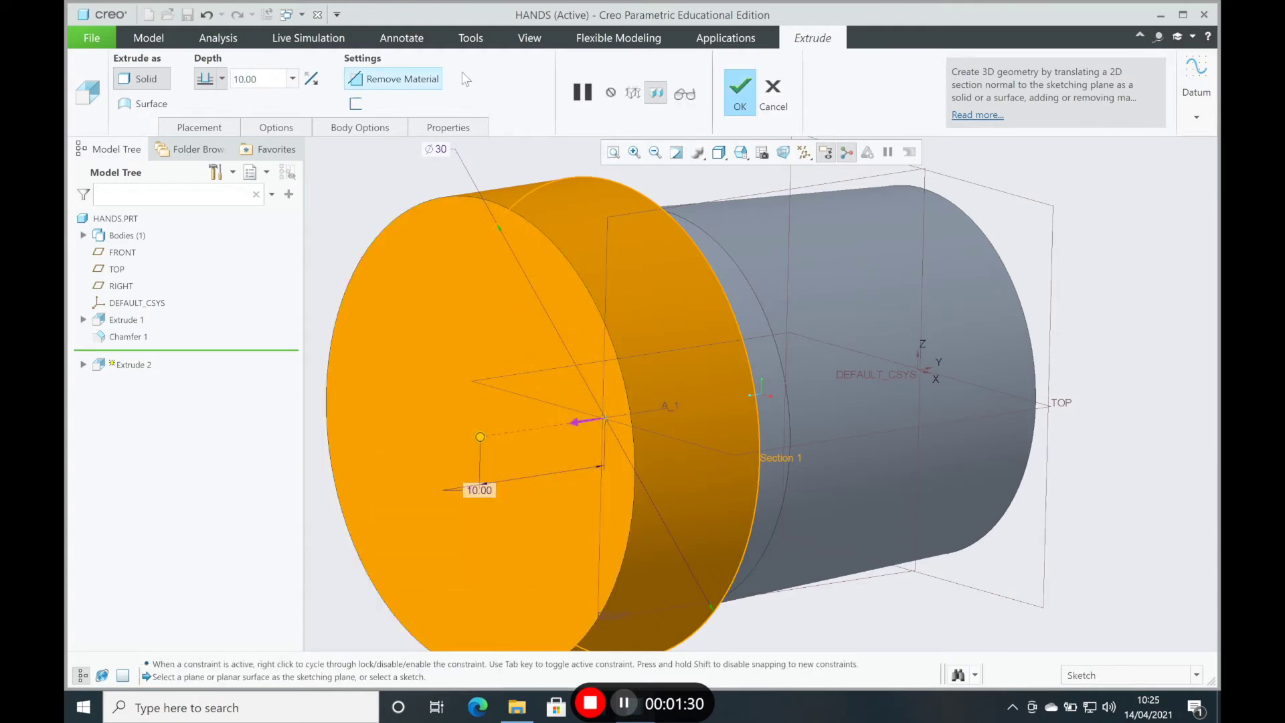
{"action": "left_click", "coordinate": [741, 87]}
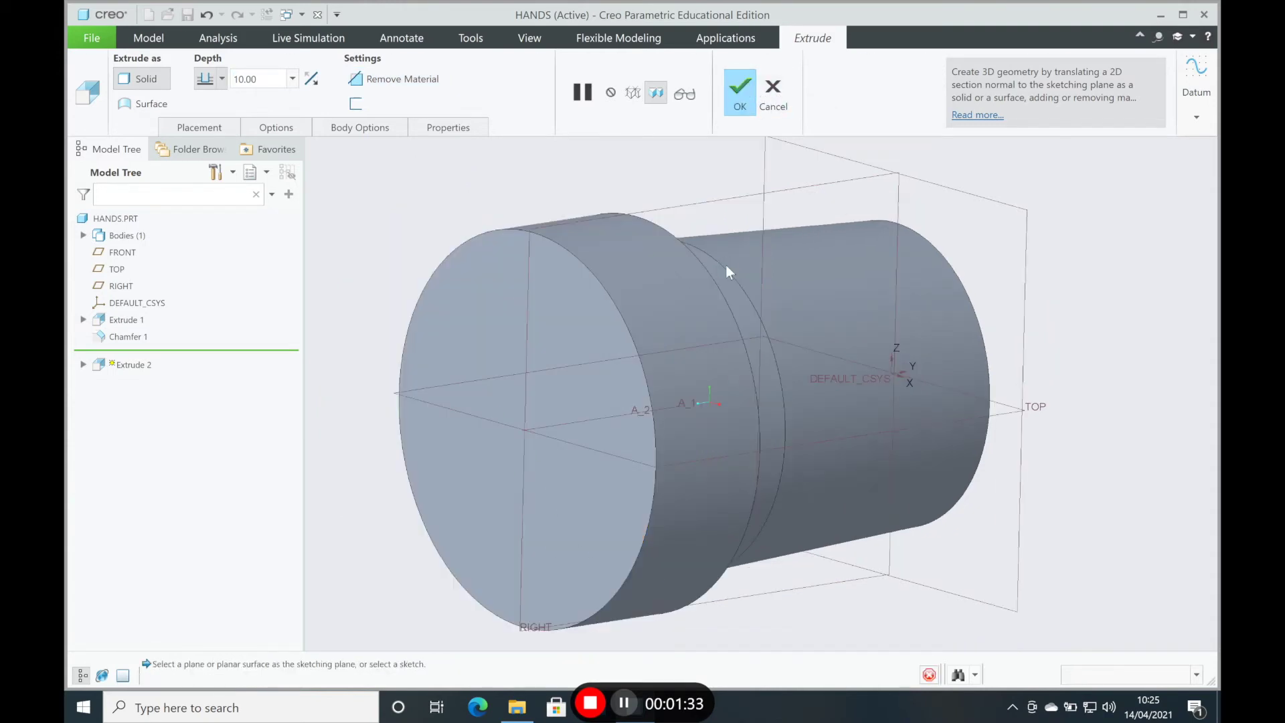
- Start an extrusion on the TOP plane and sketch a circle about 37 mm in diameter, centred on the part's axis and touching the disc's outer face
{"action": "scroll", "coordinate": [726, 264], "scroll_direction": "down", "scroll_amount": 5}
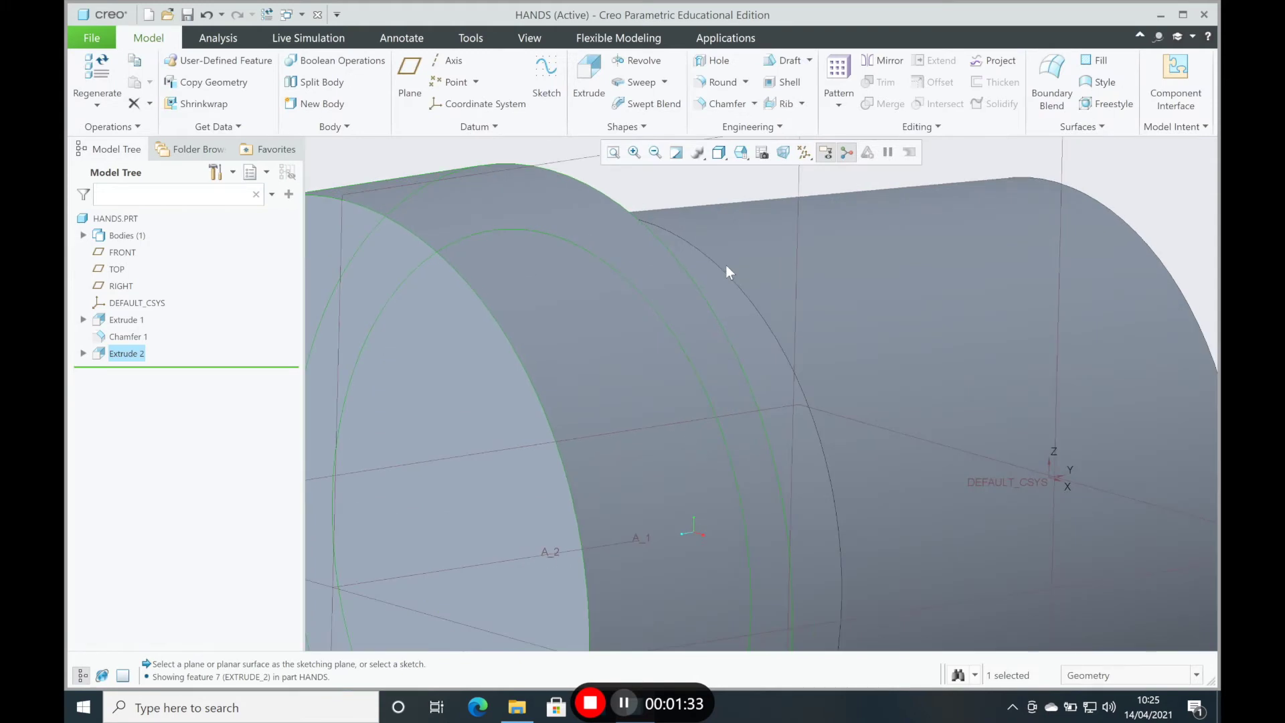
{"action": "scroll", "coordinate": [737, 278], "scroll_direction": "up", "scroll_amount": 5}
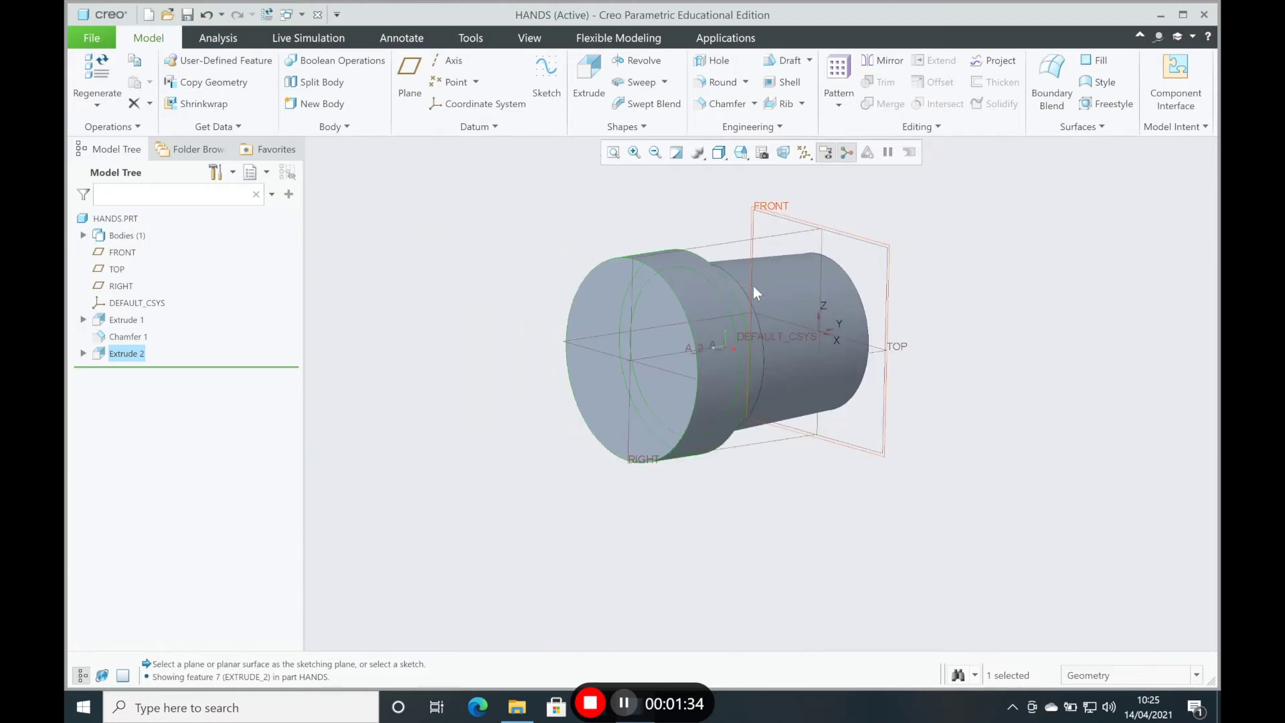
{"action": "mouse_move", "coordinate": [753, 293]}
{"action": "middle_mouse_down"}
{"action": "mouse_move", "coordinate": [658, 293]}
{"action": "mouse_move", "coordinate": [798, 311]}
{"action": "middle_mouse_up"}
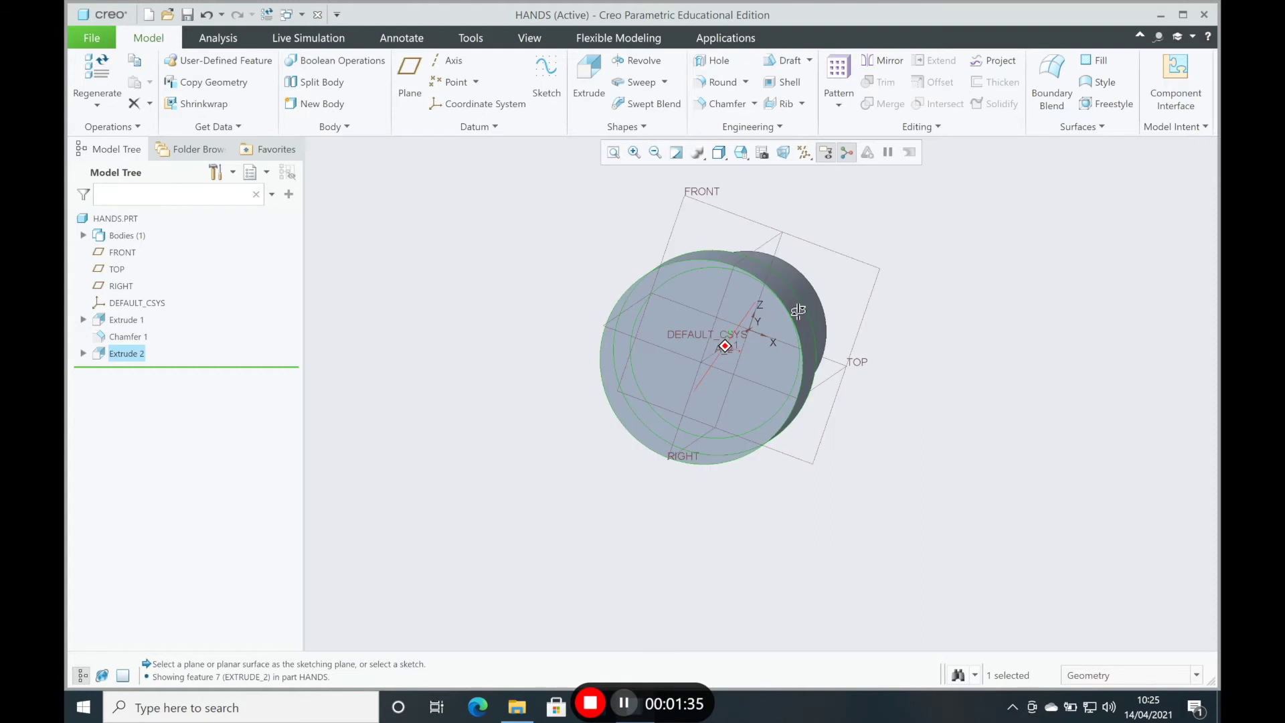
{"action": "middle_click_drag", "start_coordinate": [798, 311], "coordinate": [756, 308]}
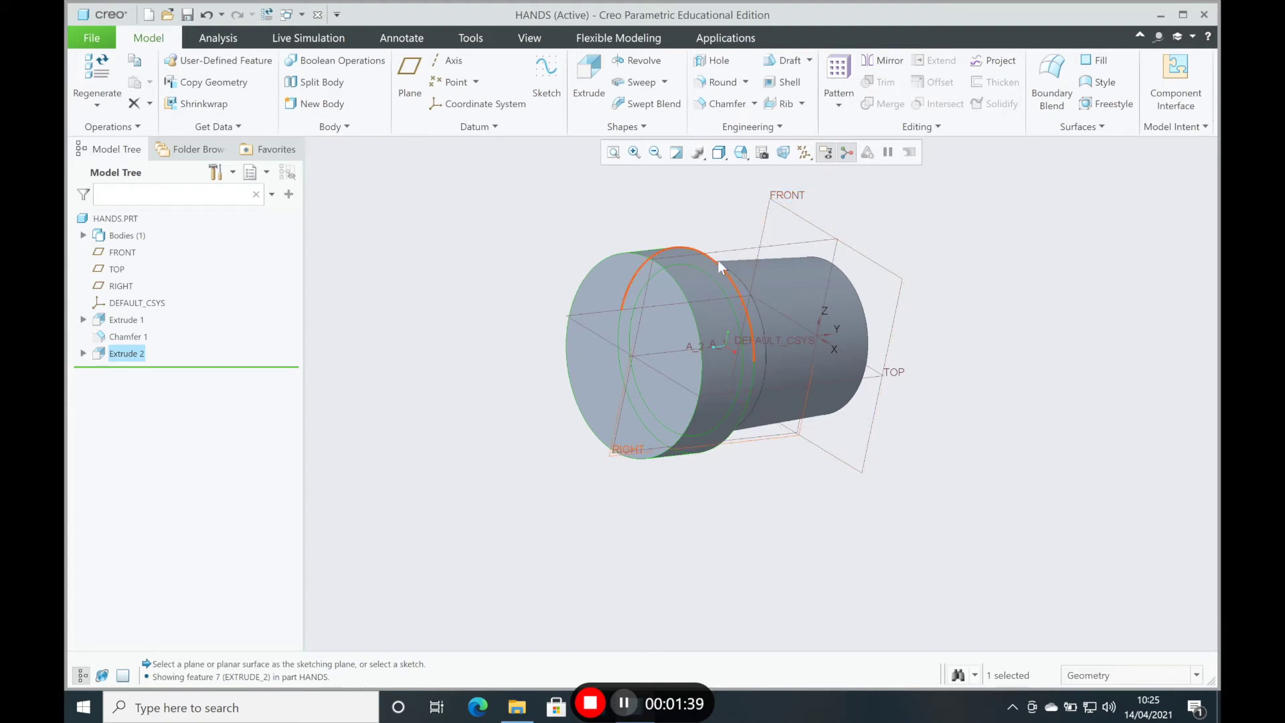
{"action": "left_click", "coordinate": [588, 69]}
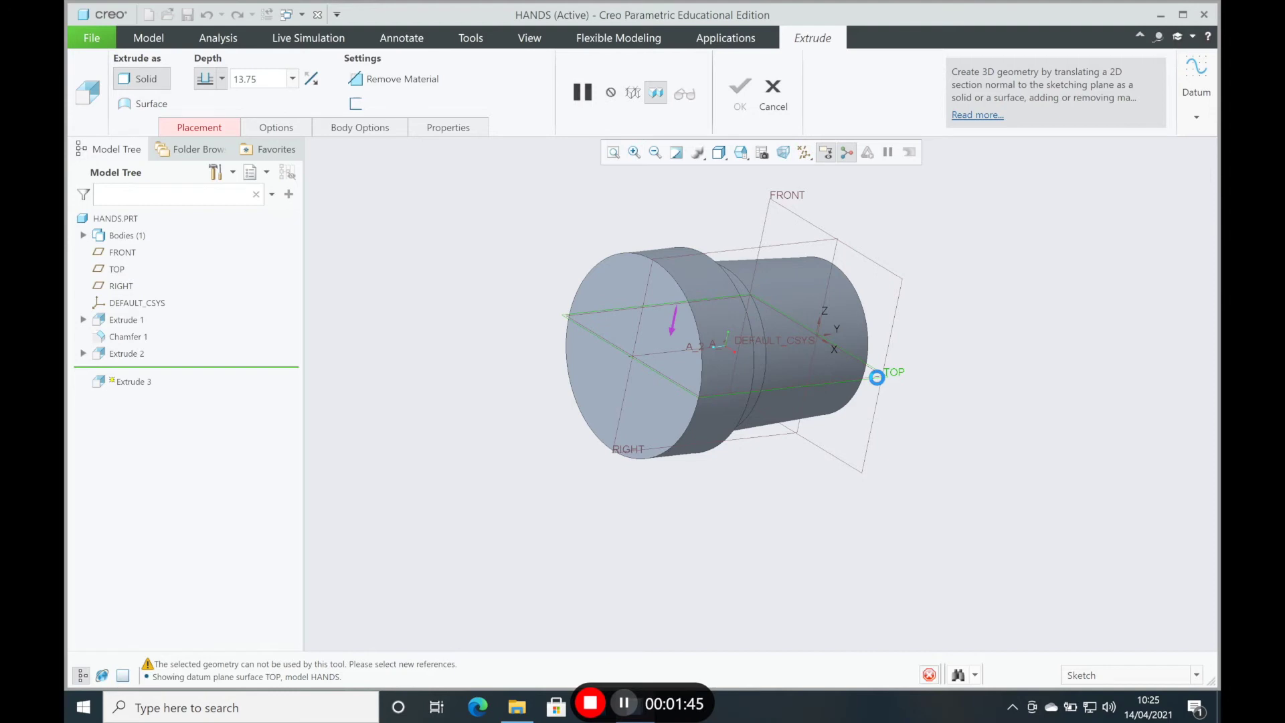
{"action": "left_click", "coordinate": [877, 378]}
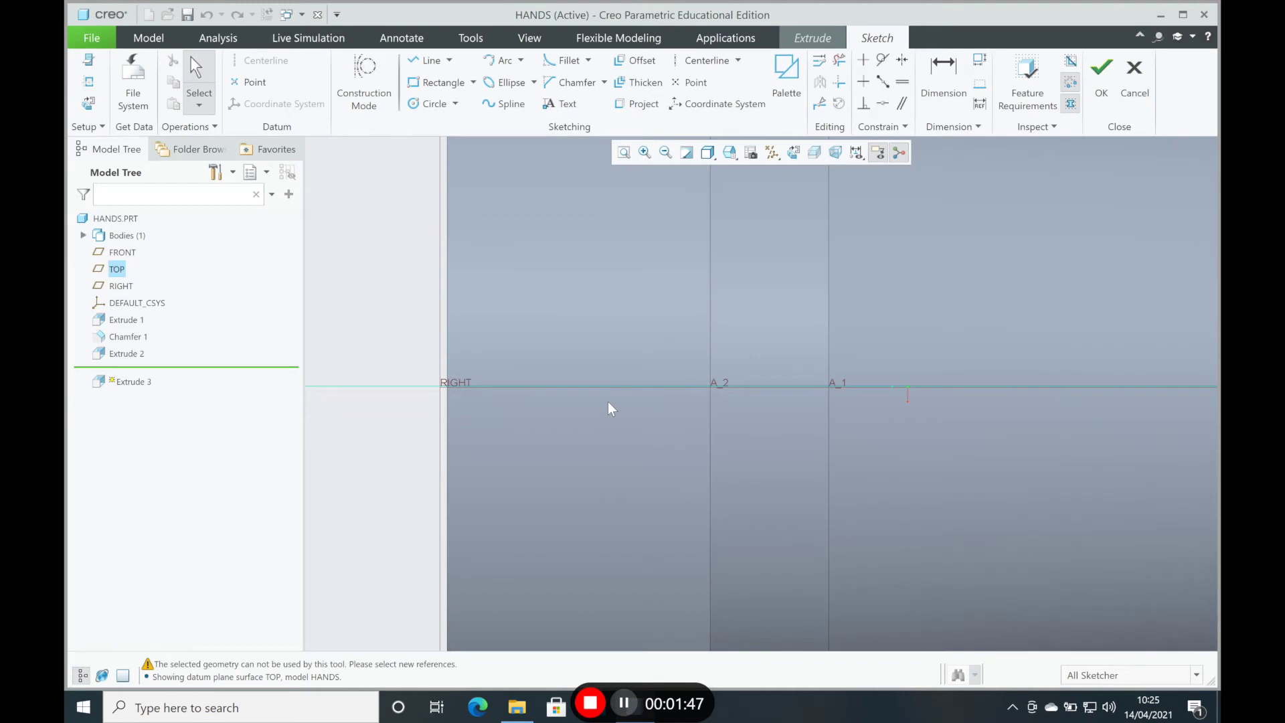
{"action": "scroll", "coordinate": [608, 402], "scroll_direction": "down", "scroll_amount": 5}
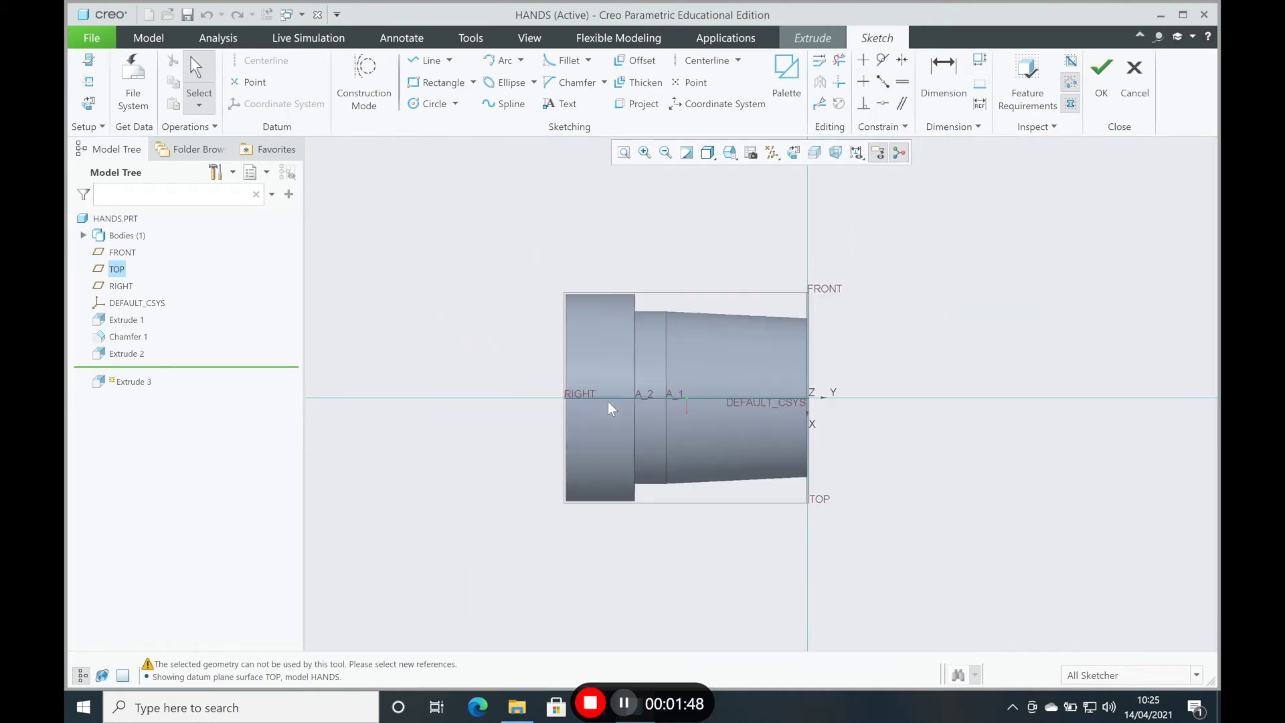
{"action": "scroll", "coordinate": [608, 401], "scroll_direction": "down", "scroll_amount": 3}
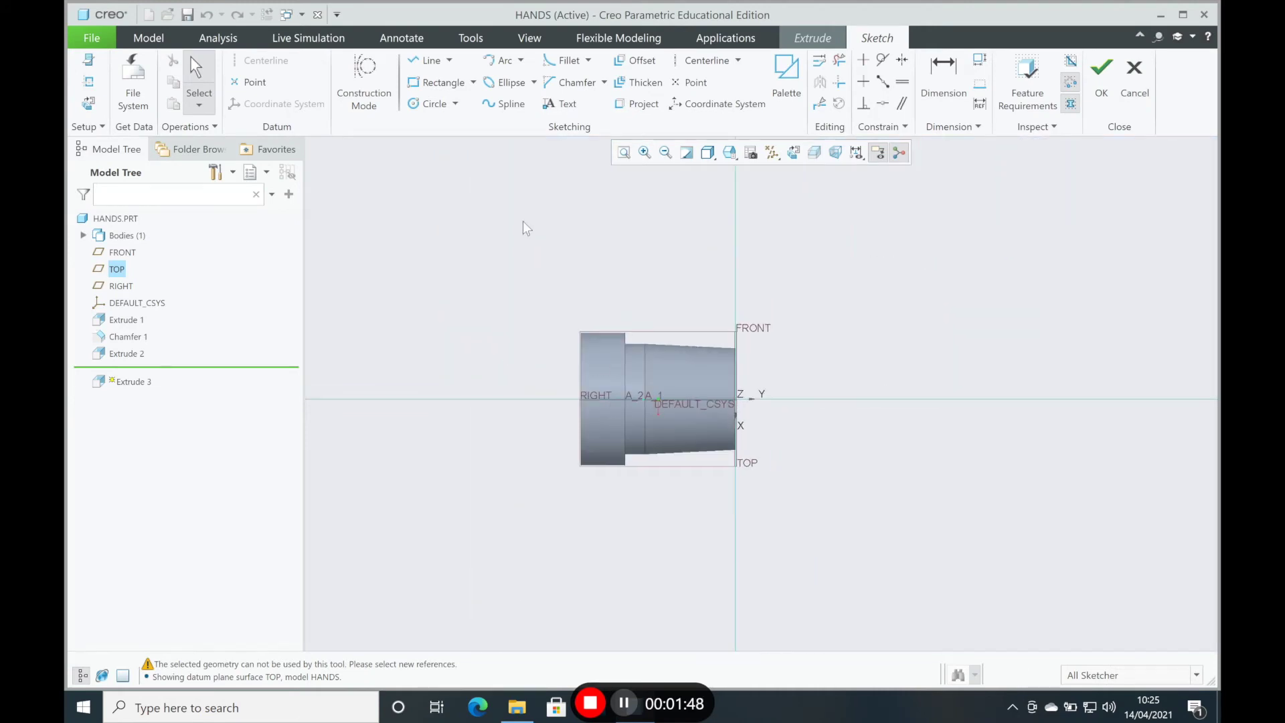
{"action": "left_click", "coordinate": [423, 104]}
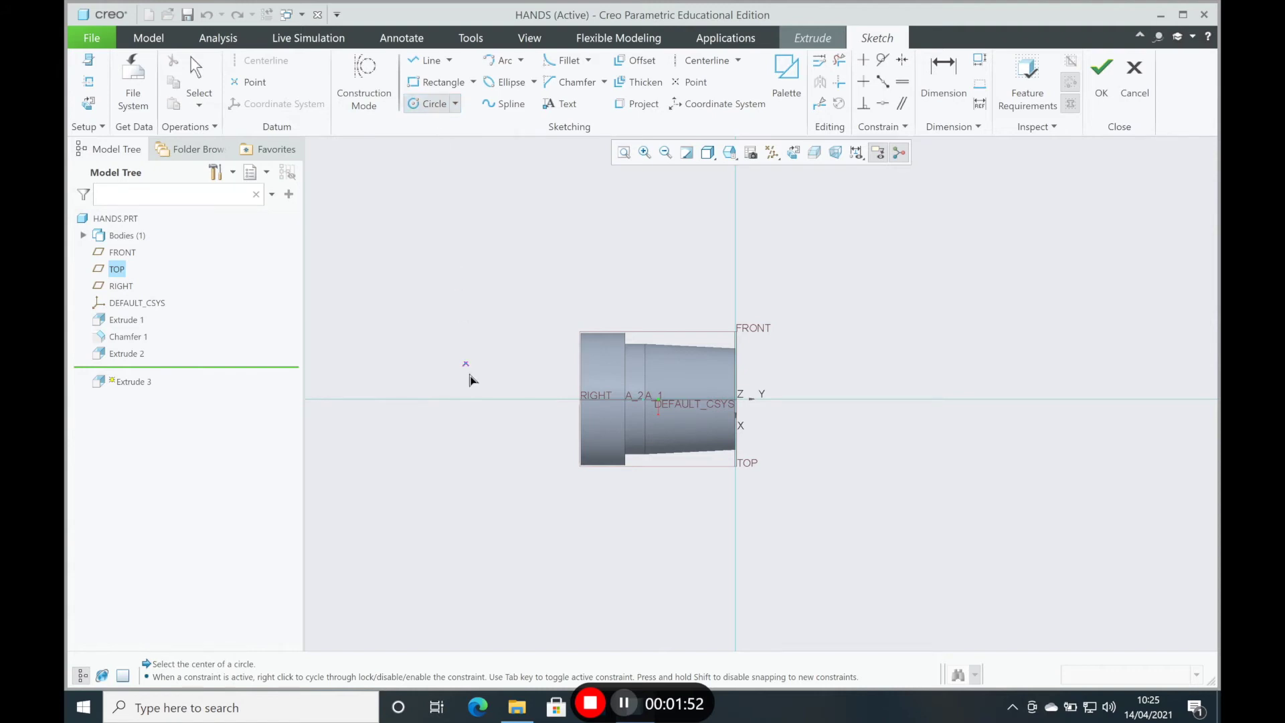
{"action": "left_click", "coordinate": [500, 399]}
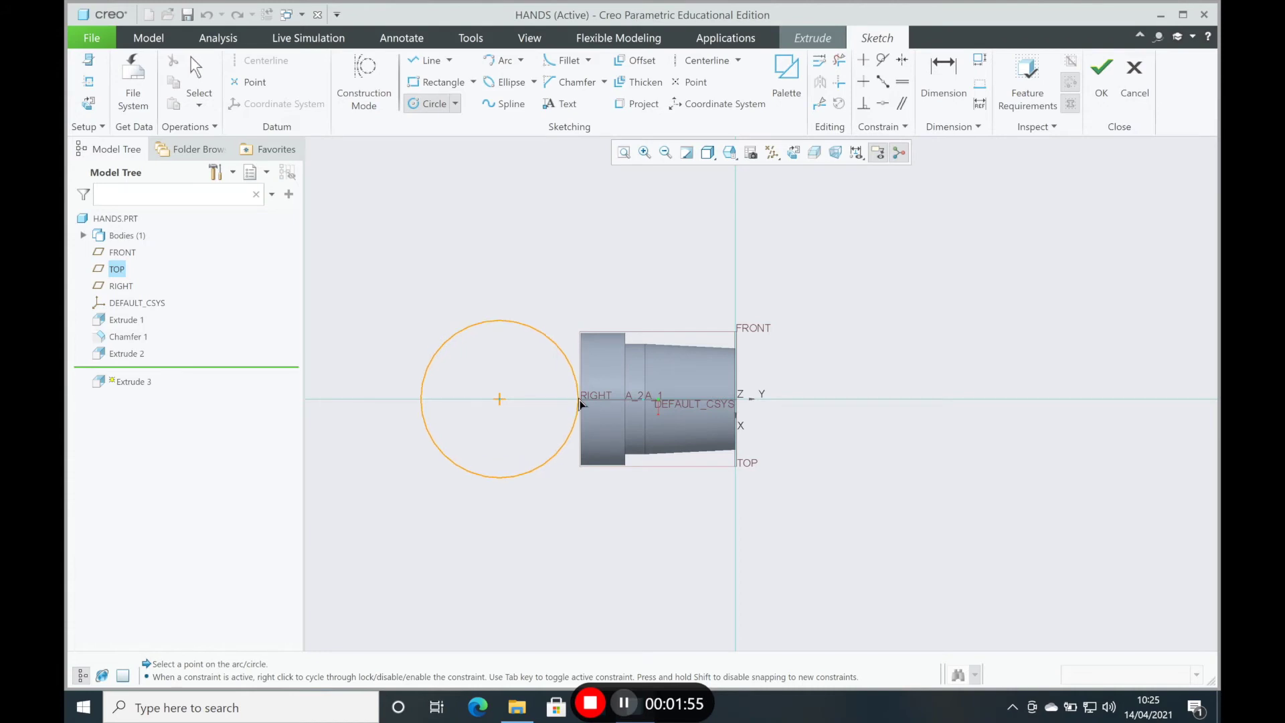
{"action": "left_click", "coordinate": [579, 404]}
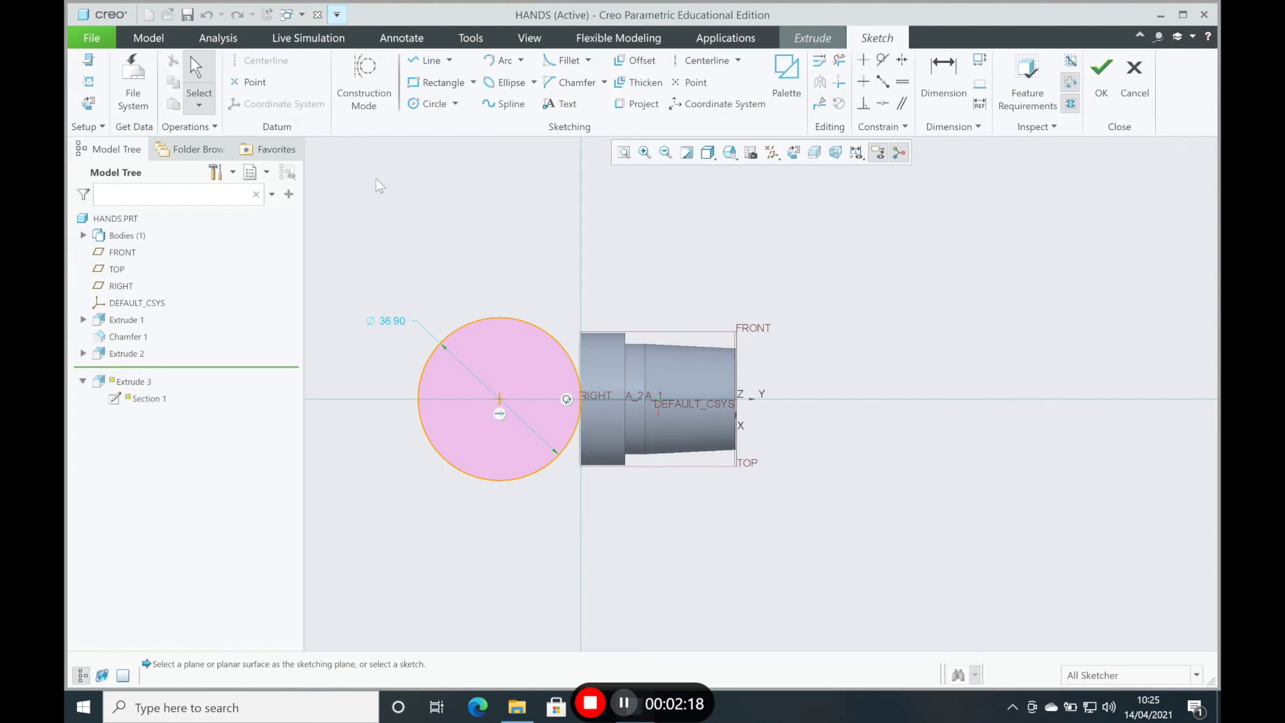
- Sketch a larger concentric circle passing through the corner of the disc's outer face
{"action": "left_click", "coordinate": [426, 104]}
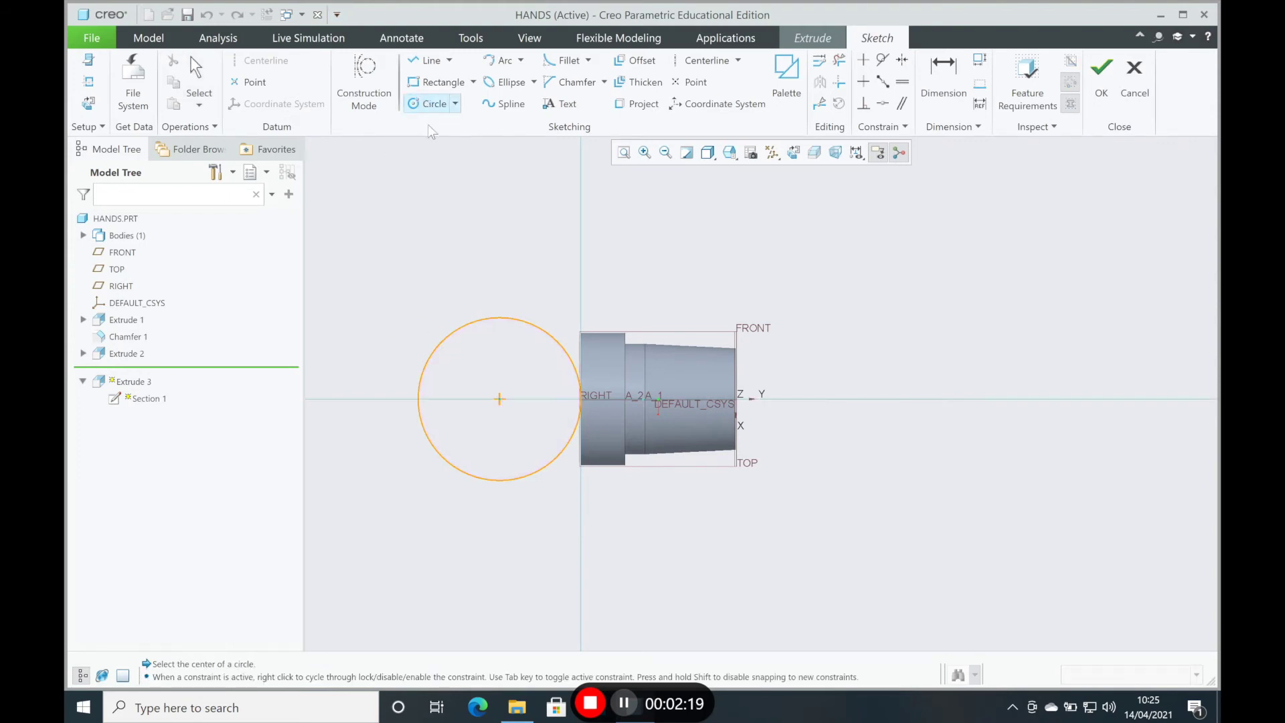
{"action": "left_click", "coordinate": [501, 400]}
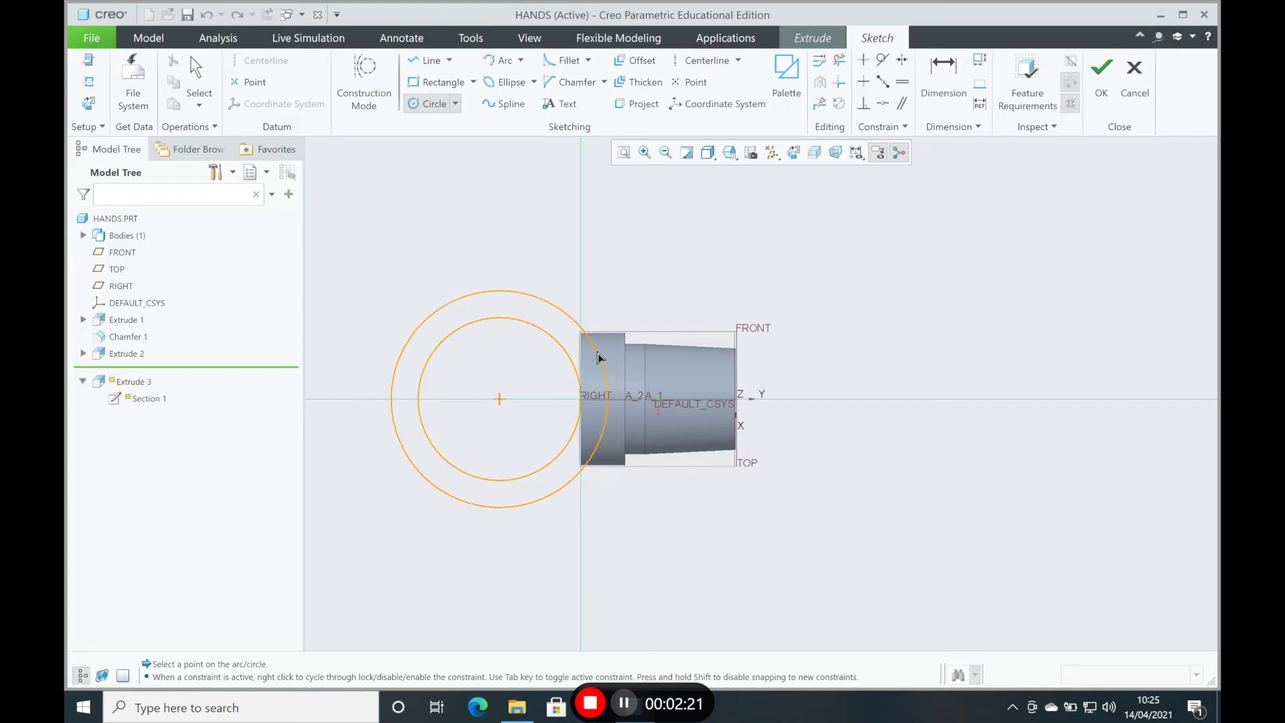
{"action": "left_click", "coordinate": [581, 332]}
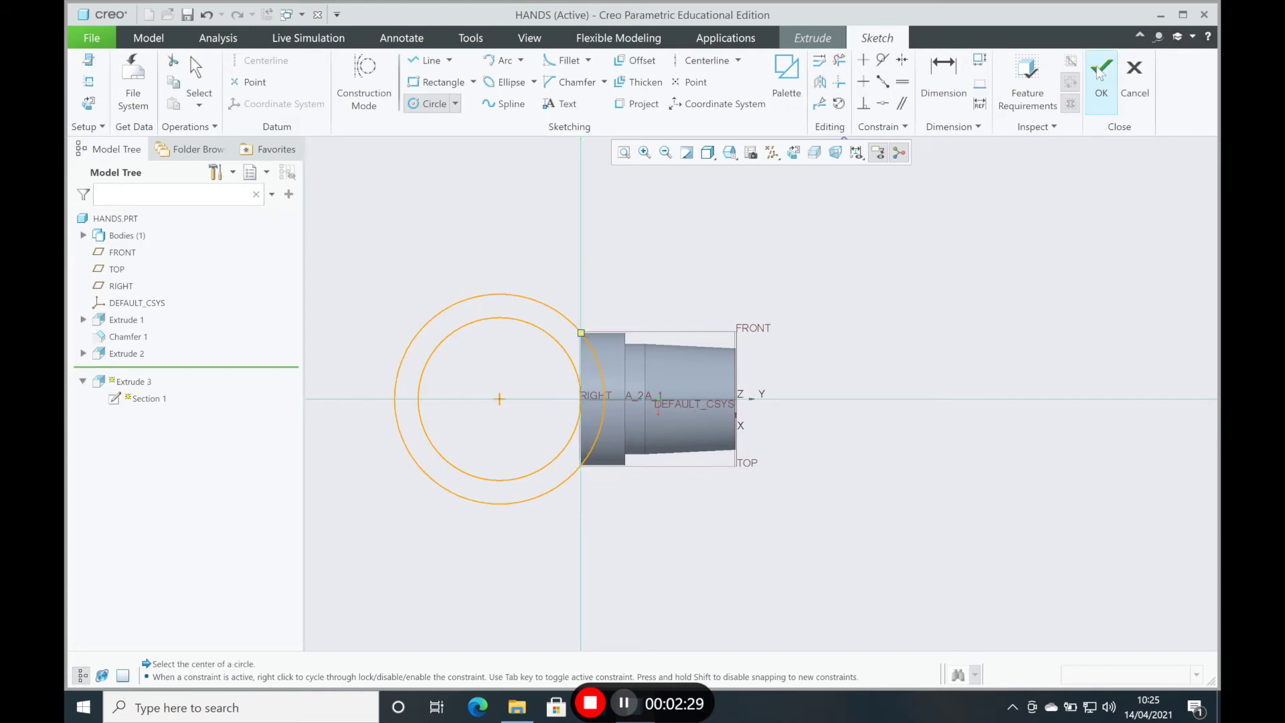
{"action": "left_click", "coordinate": [211, 81]}
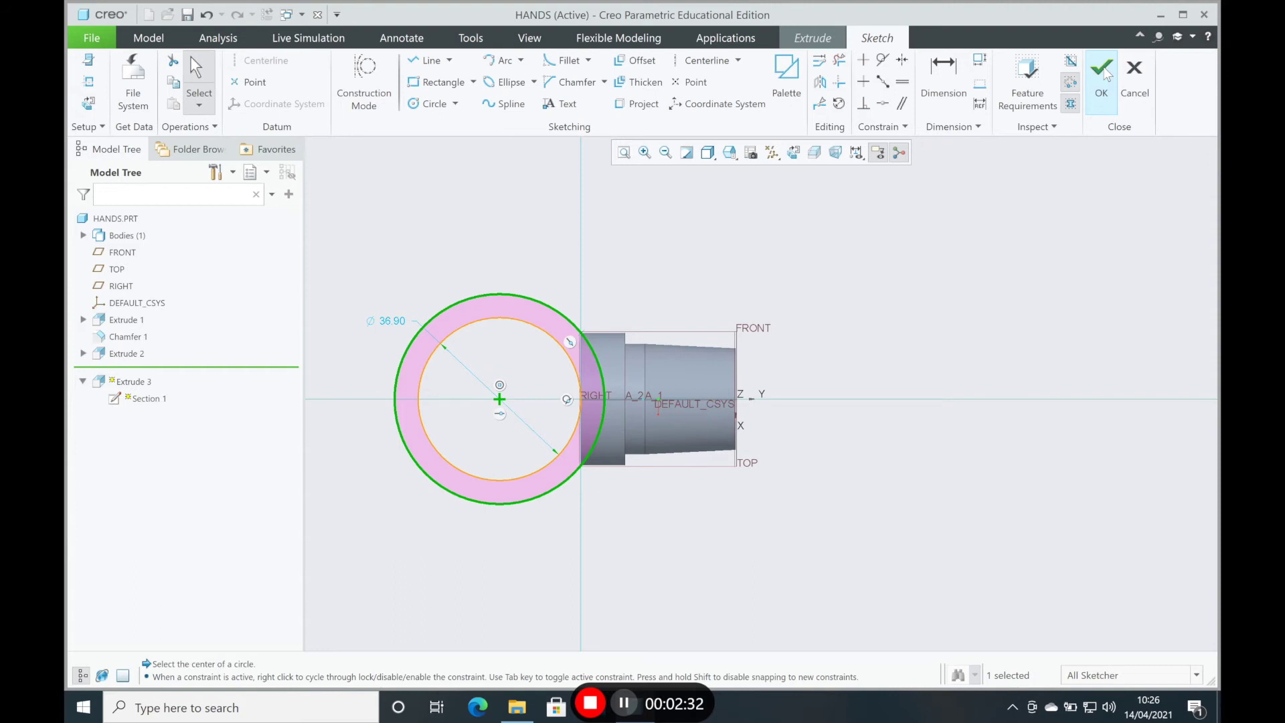
- Set the inner circle's diameter to 35 mm and finish the ring sketch
{"action": "double_click", "coordinate": [388, 322]}
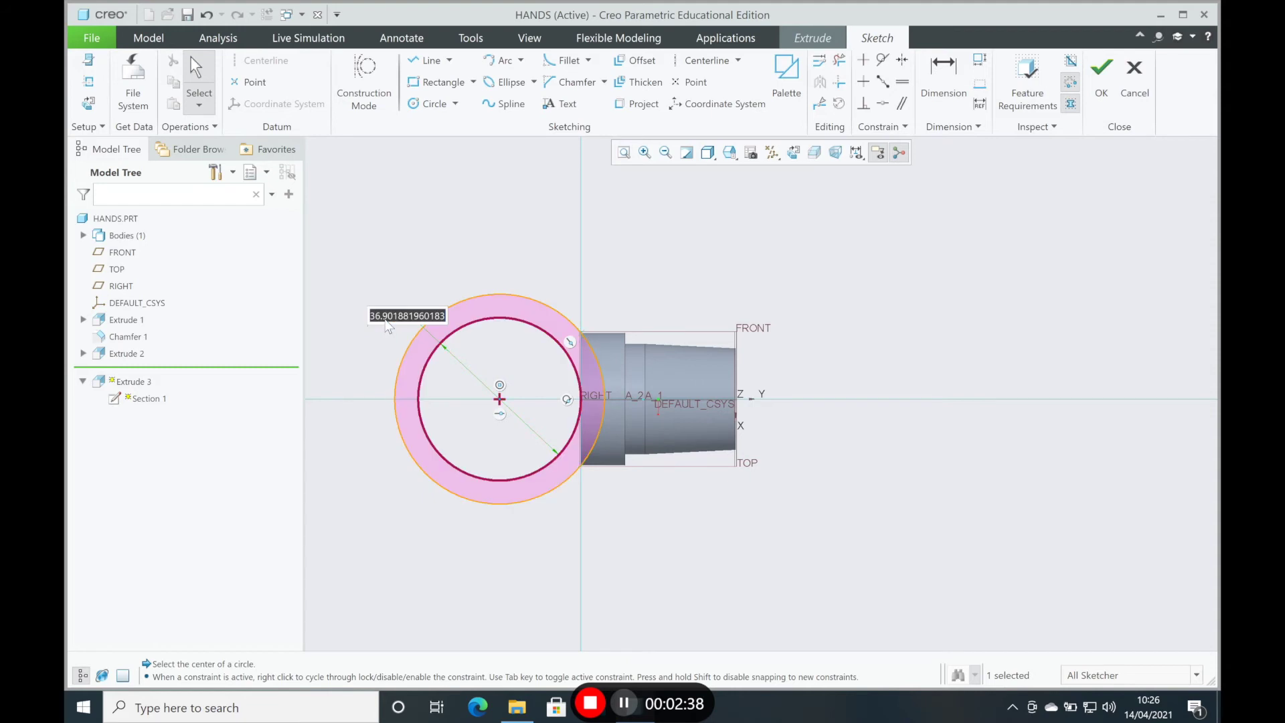
{"action": "type", "text": "35"}
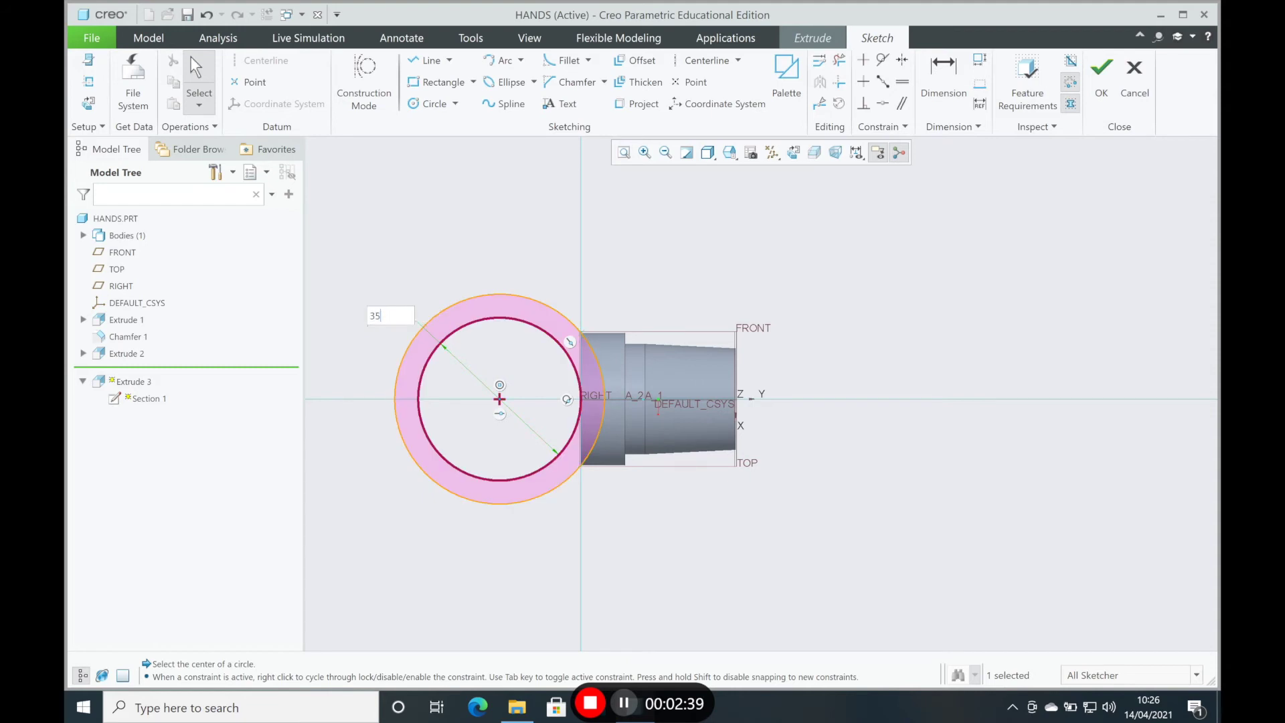
{"action": "key", "text": "Return"}
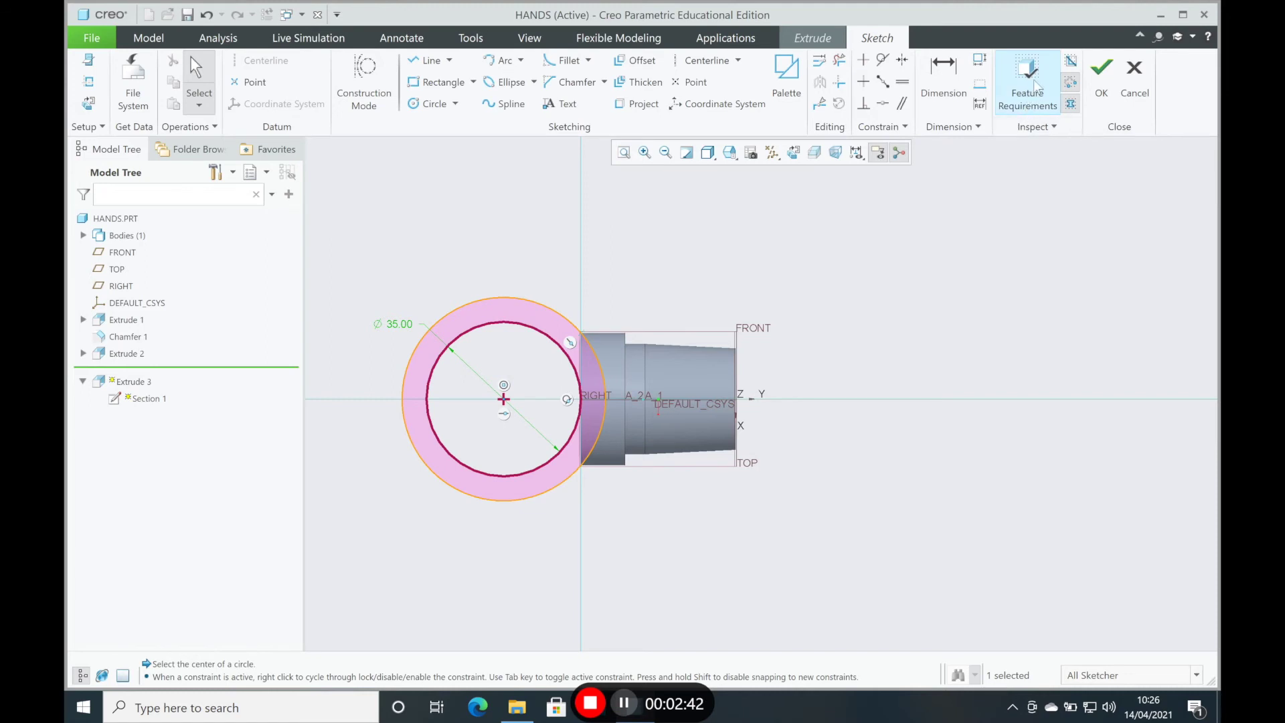
{"action": "left_click", "coordinate": [1102, 74]}
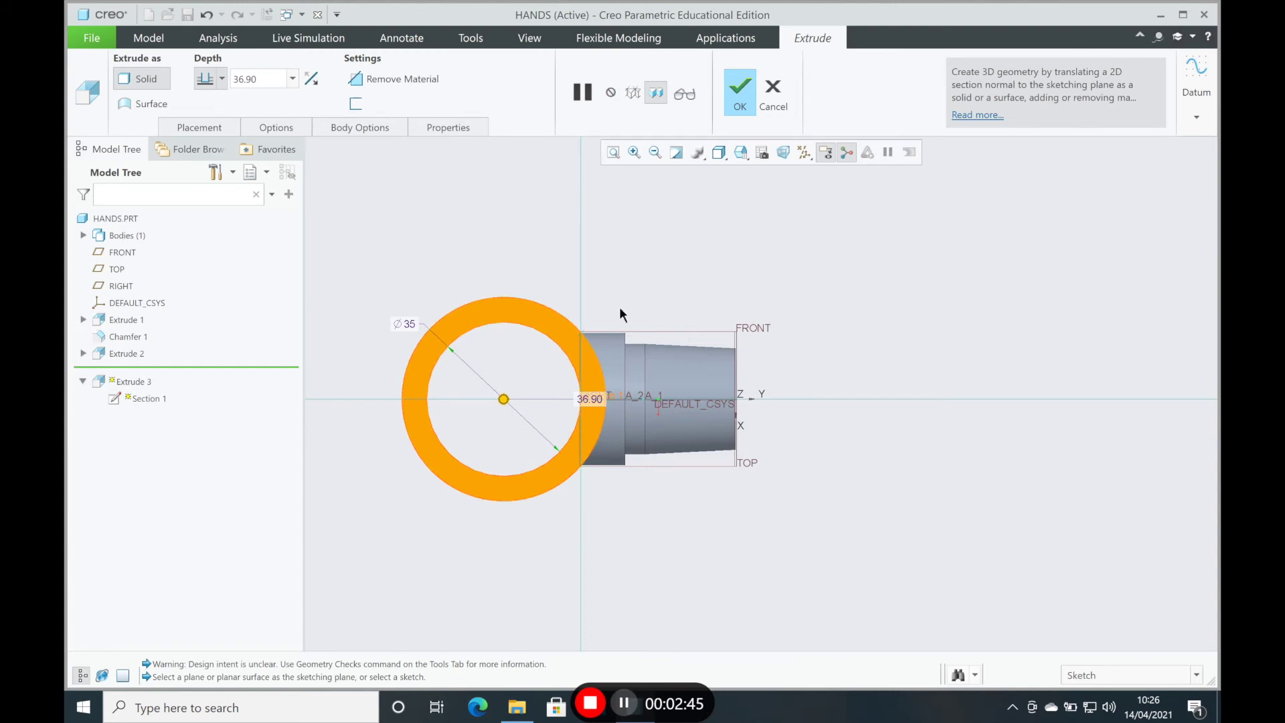
- Extrude the ring symmetrically about the TOP plane to a total depth of 30 mm and complete the feature
{"action": "middle_click_drag", "start_coordinate": [620, 310], "coordinate": [681, 216]}
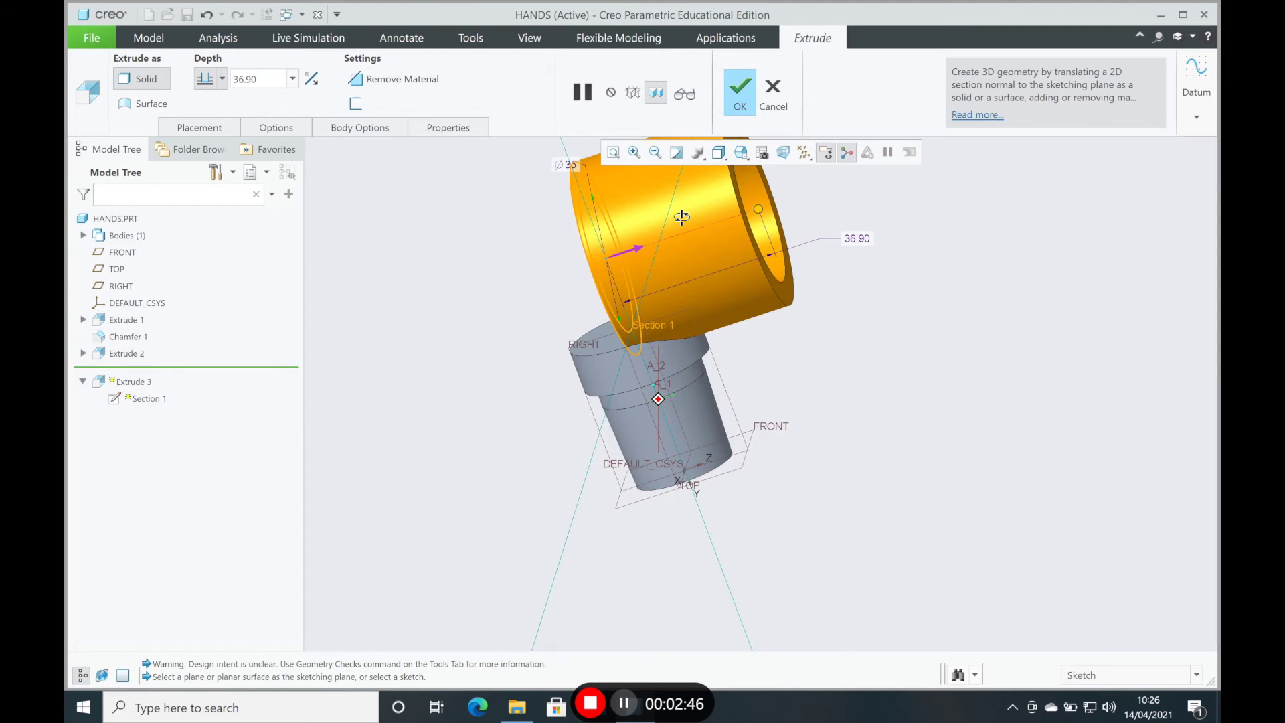
{"action": "middle_click_drag", "start_coordinate": [681, 217], "coordinate": [698, 251]}
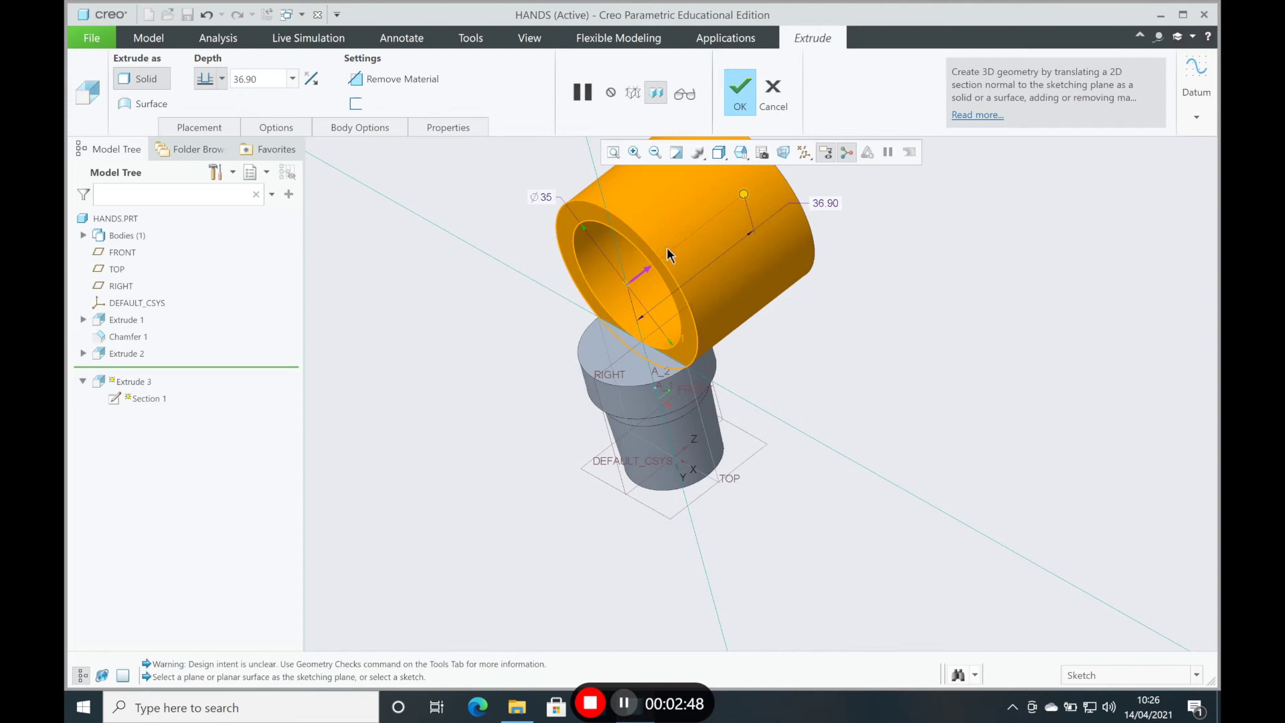
{"action": "left_click", "coordinate": [222, 79]}
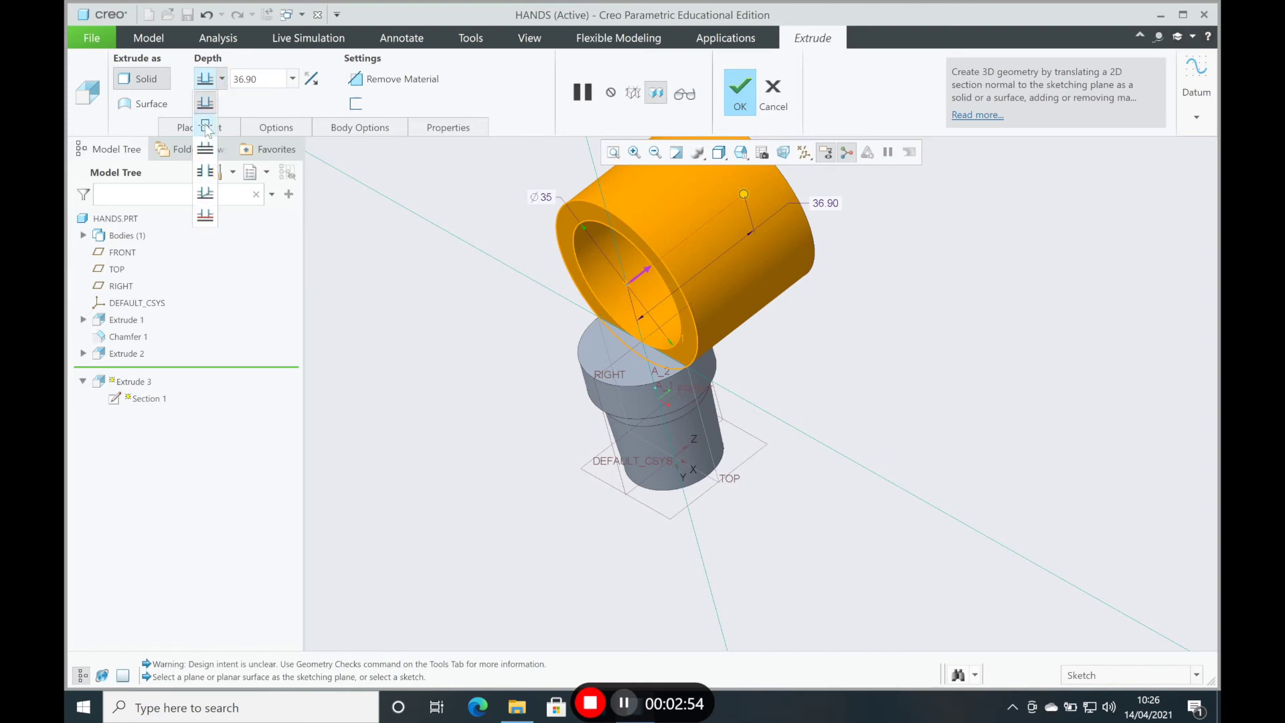
{"action": "left_click", "coordinate": [205, 126]}
{"action": "double_click", "coordinate": [277, 78]}
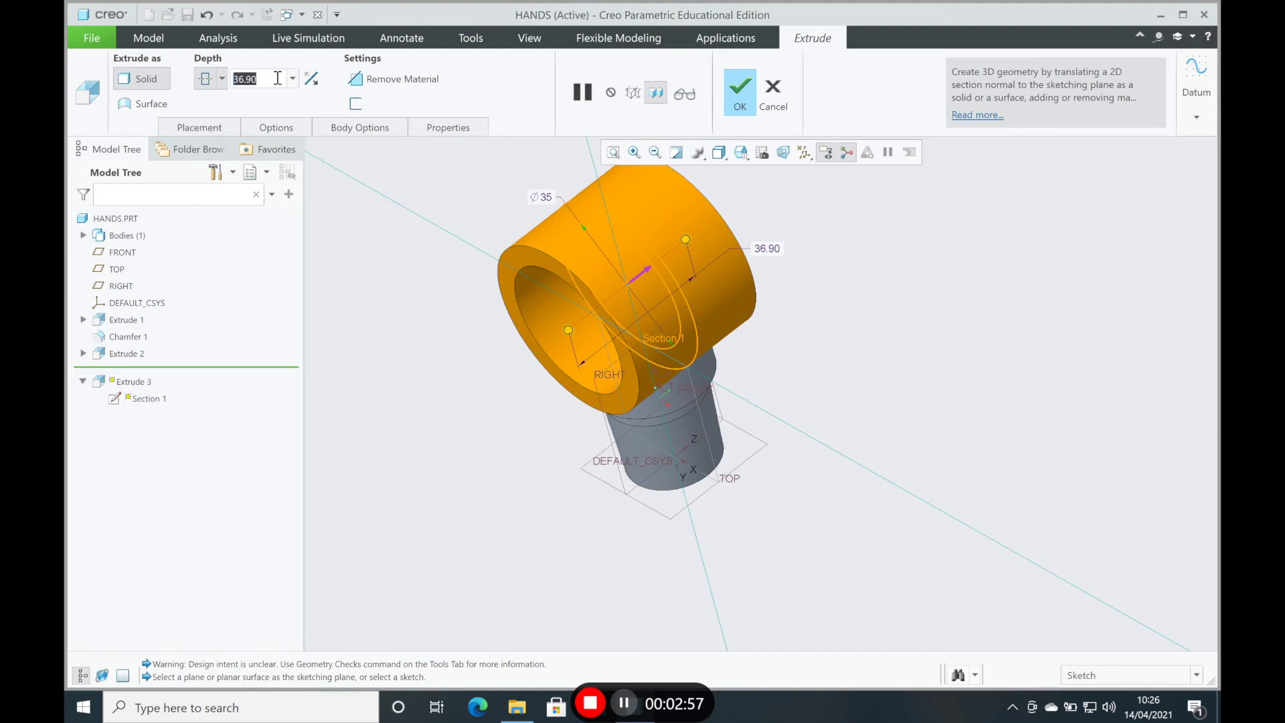
{"action": "type", "text": "30"}
{"action": "key", "text": "Return"}
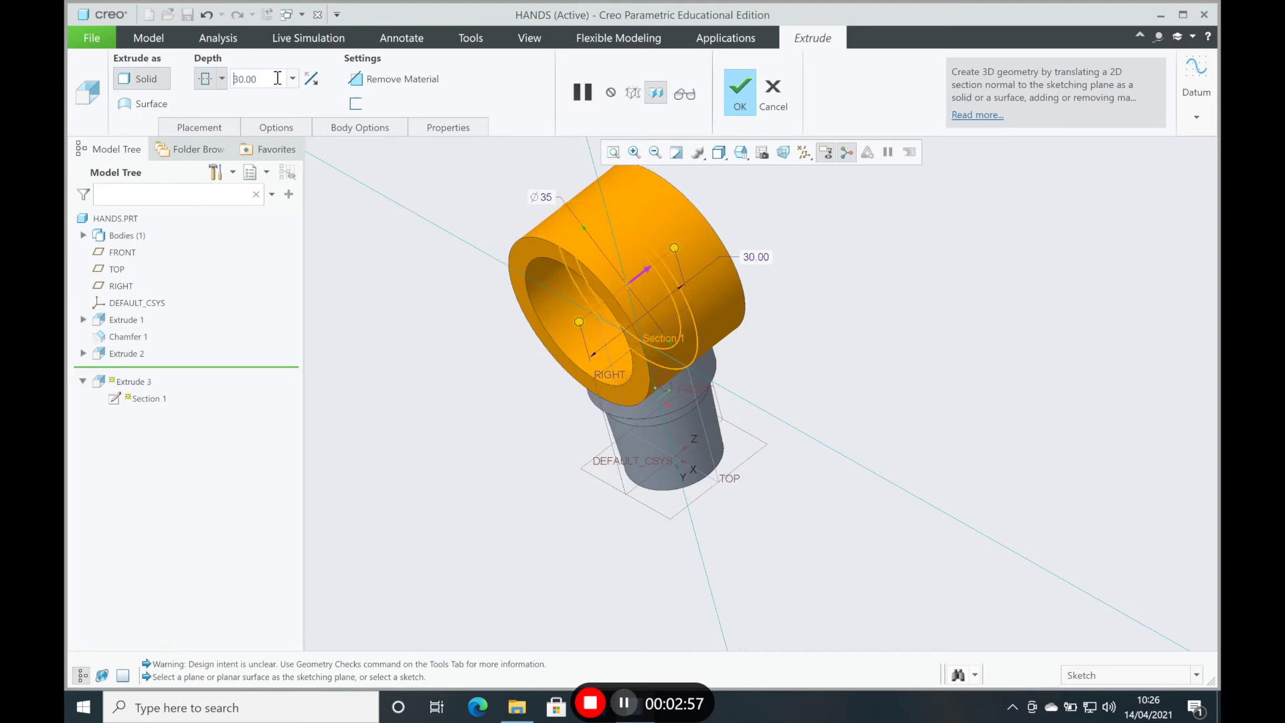
{"action": "middle_click_drag", "start_coordinate": [699, 320], "coordinate": [679, 316]}
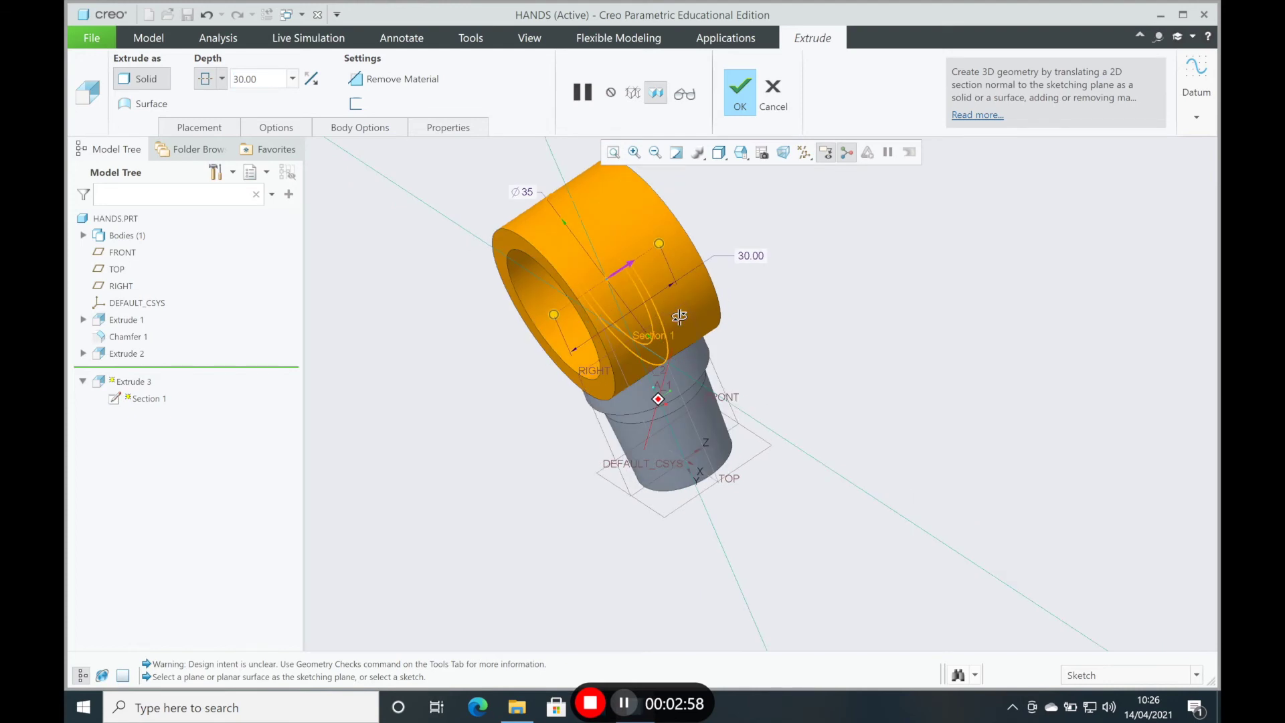
{"action": "middle_click_drag", "start_coordinate": [679, 317], "coordinate": [554, 259]}
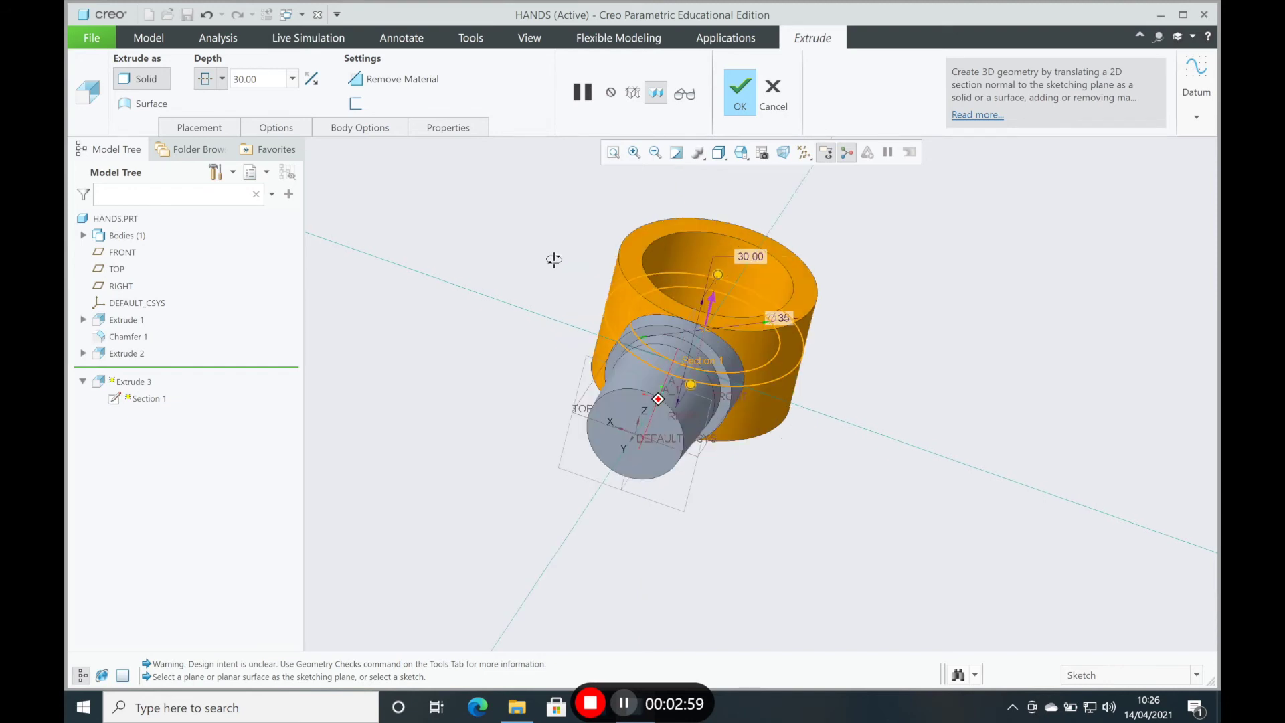
{"action": "middle_click_drag", "start_coordinate": [554, 259], "coordinate": [452, 263]}
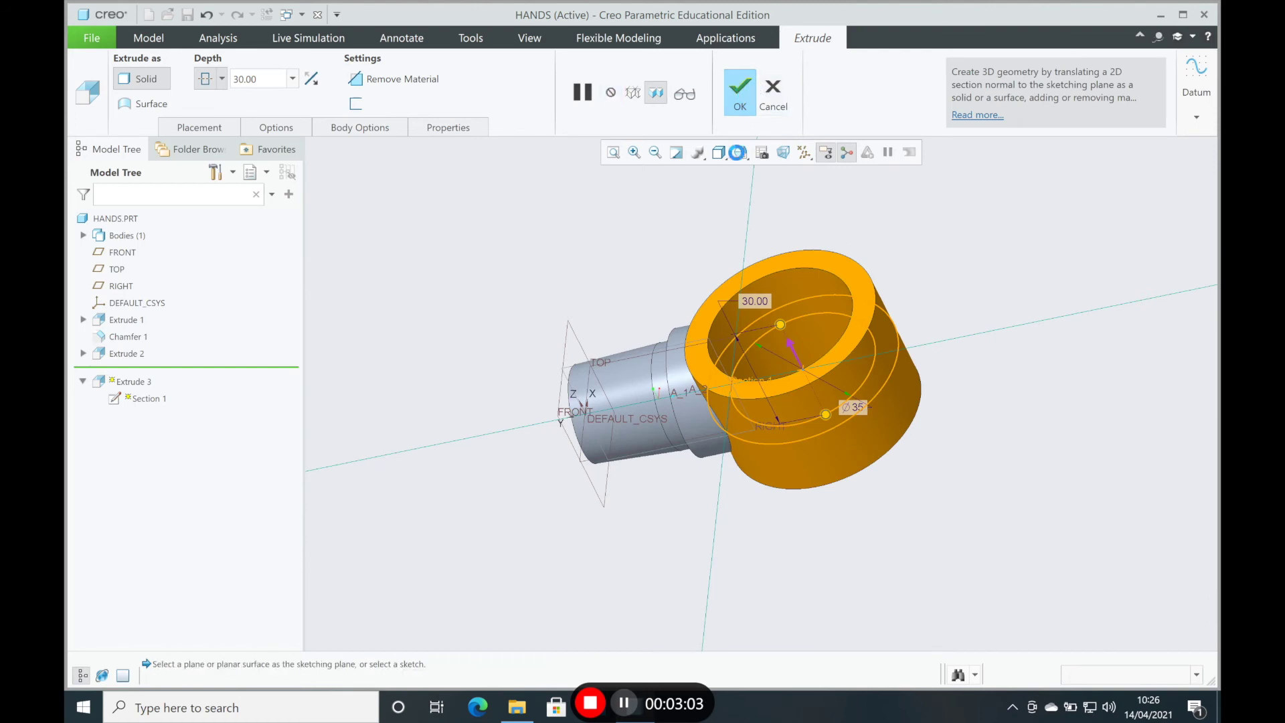
{"action": "left_click", "coordinate": [740, 91]}
- Start an extrusion on the ring's flat end face and sketch a circle centred on its outer edge, opposite the disc, passing through the ring's axis
{"action": "middle_click_drag", "start_coordinate": [591, 288], "coordinate": [811, 434]}
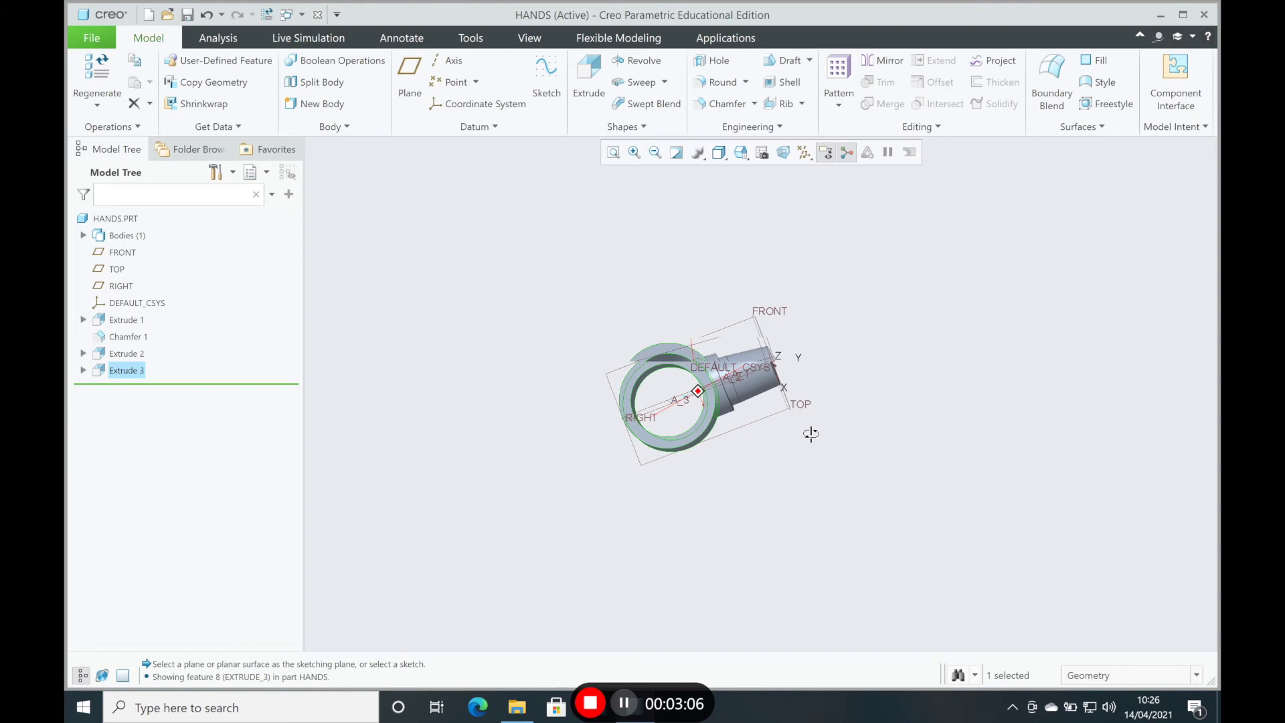
{"action": "middle_click_drag", "start_coordinate": [810, 434], "coordinate": [814, 413]}
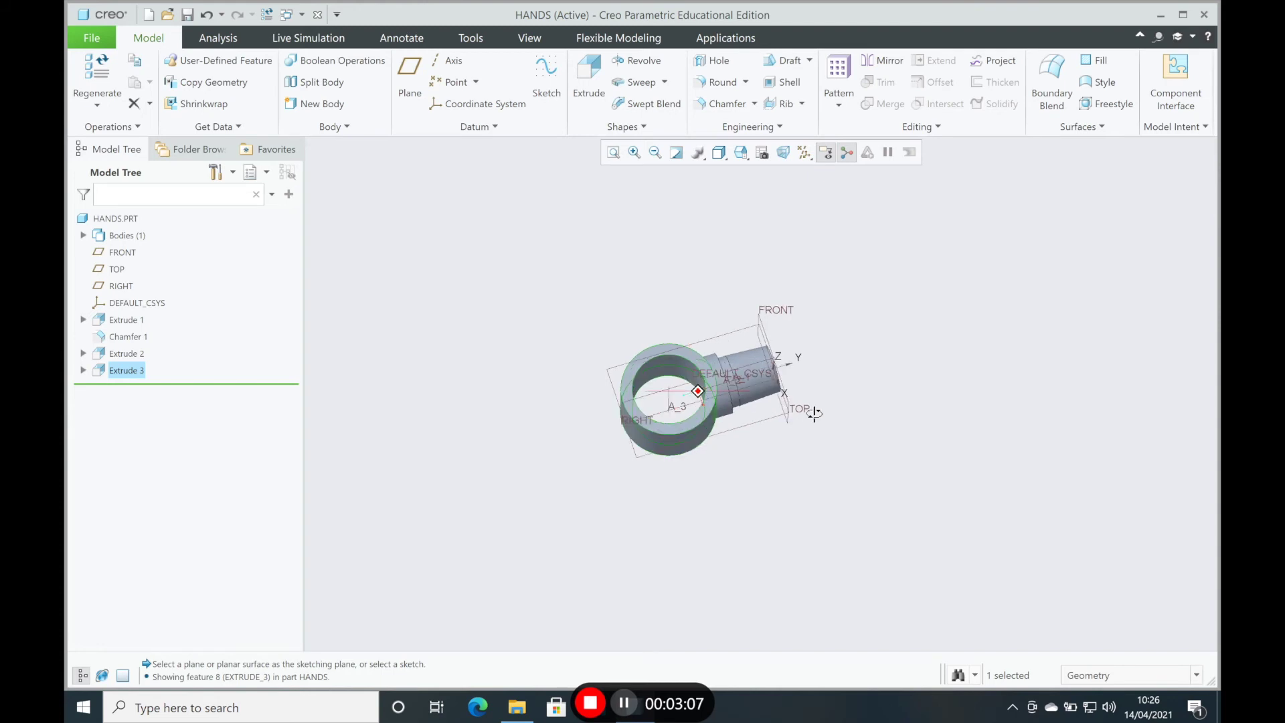
{"action": "middle_click_drag", "start_coordinate": [814, 413], "coordinate": [813, 391]}
{"action": "left_click", "coordinate": [589, 76]}
{"action": "left_click", "coordinate": [634, 370]}
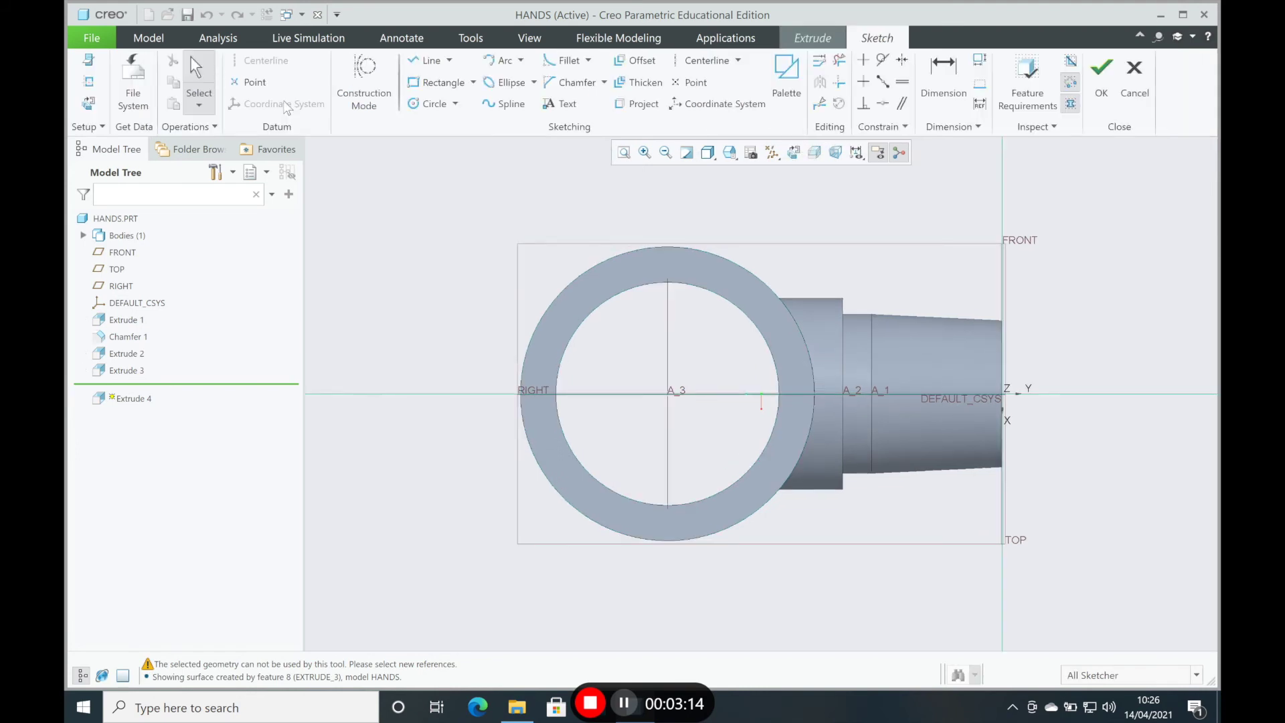
{"action": "left_click", "coordinate": [432, 103]}
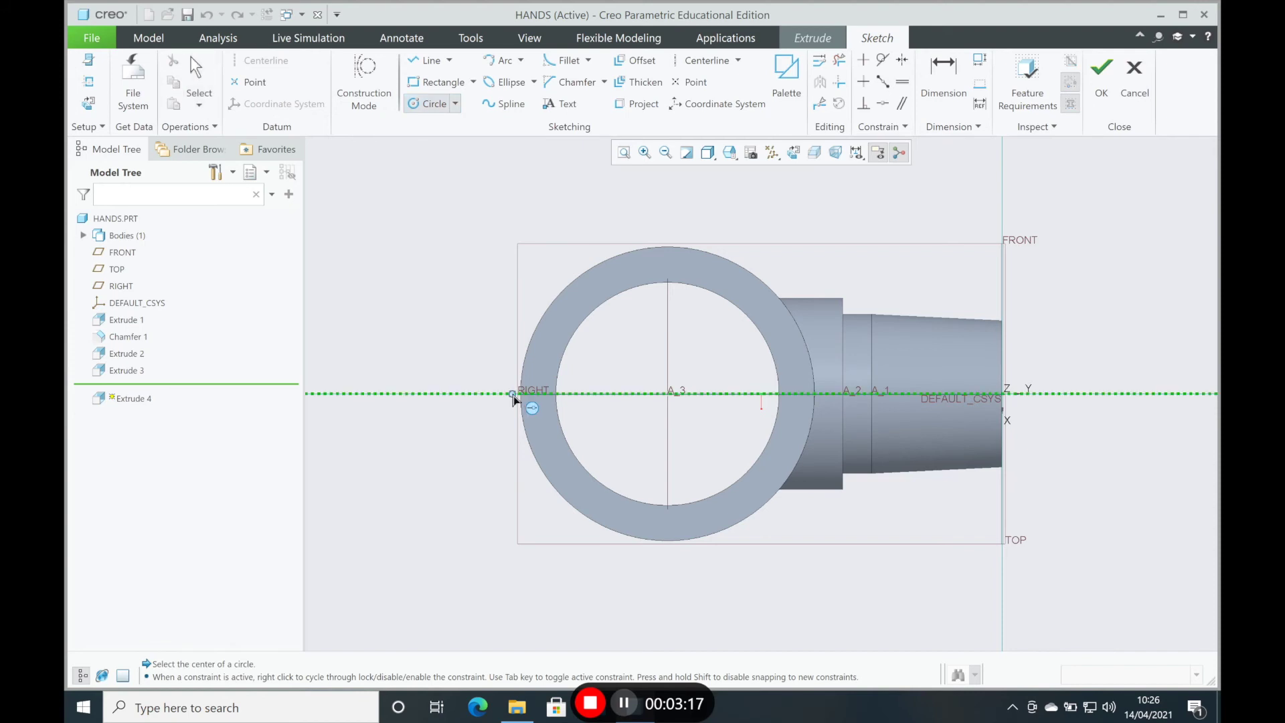
{"action": "left_click", "coordinate": [518, 394]}
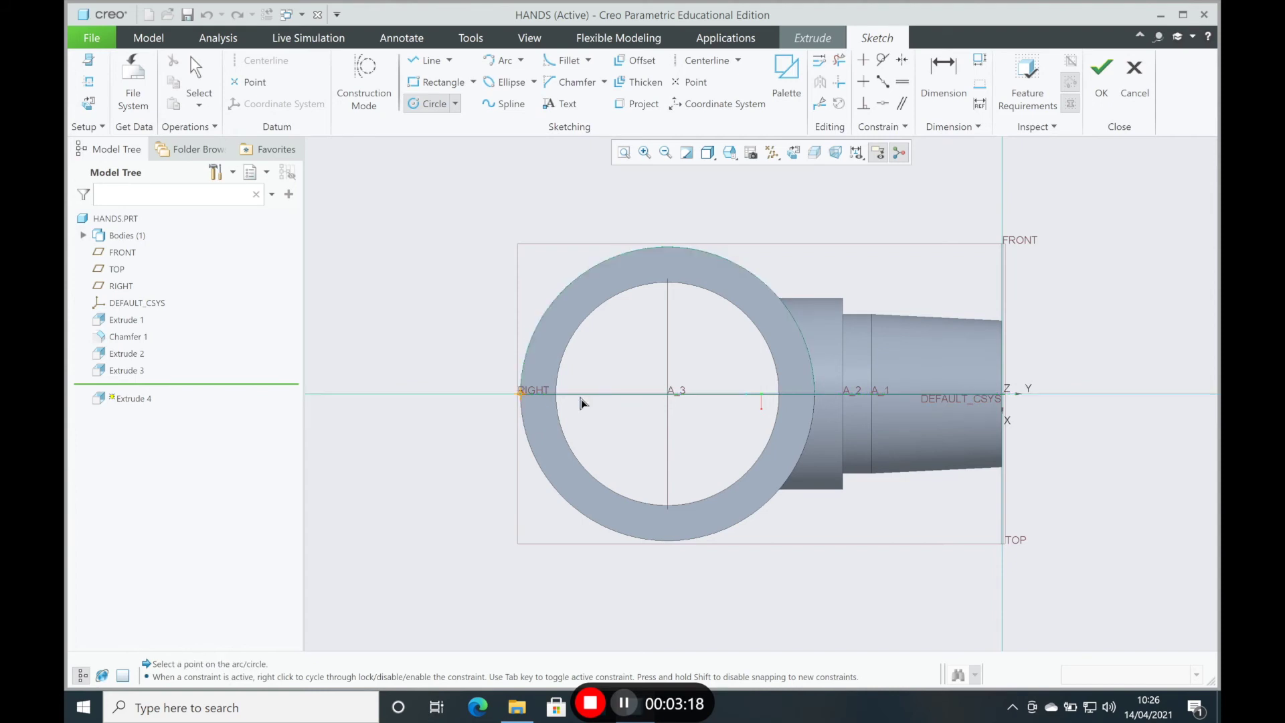
{"action": "left_click", "coordinate": [666, 395]}
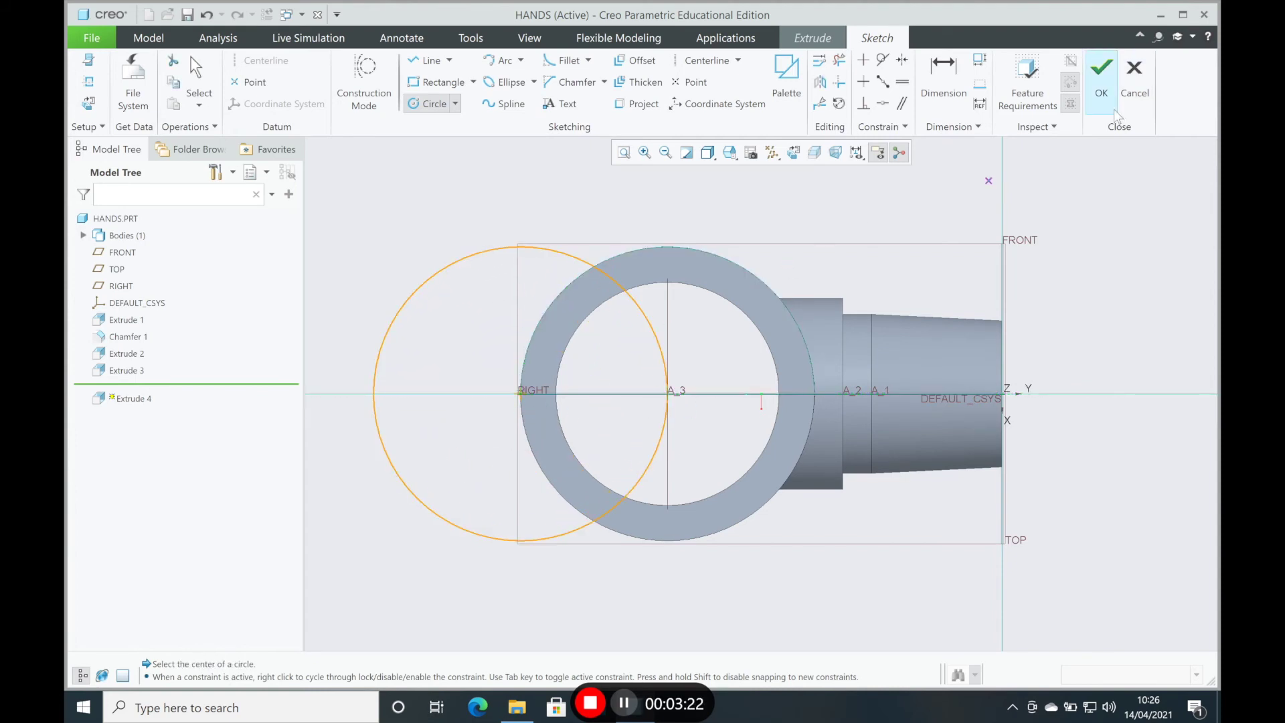
{"action": "left_click", "coordinate": [1102, 71]}
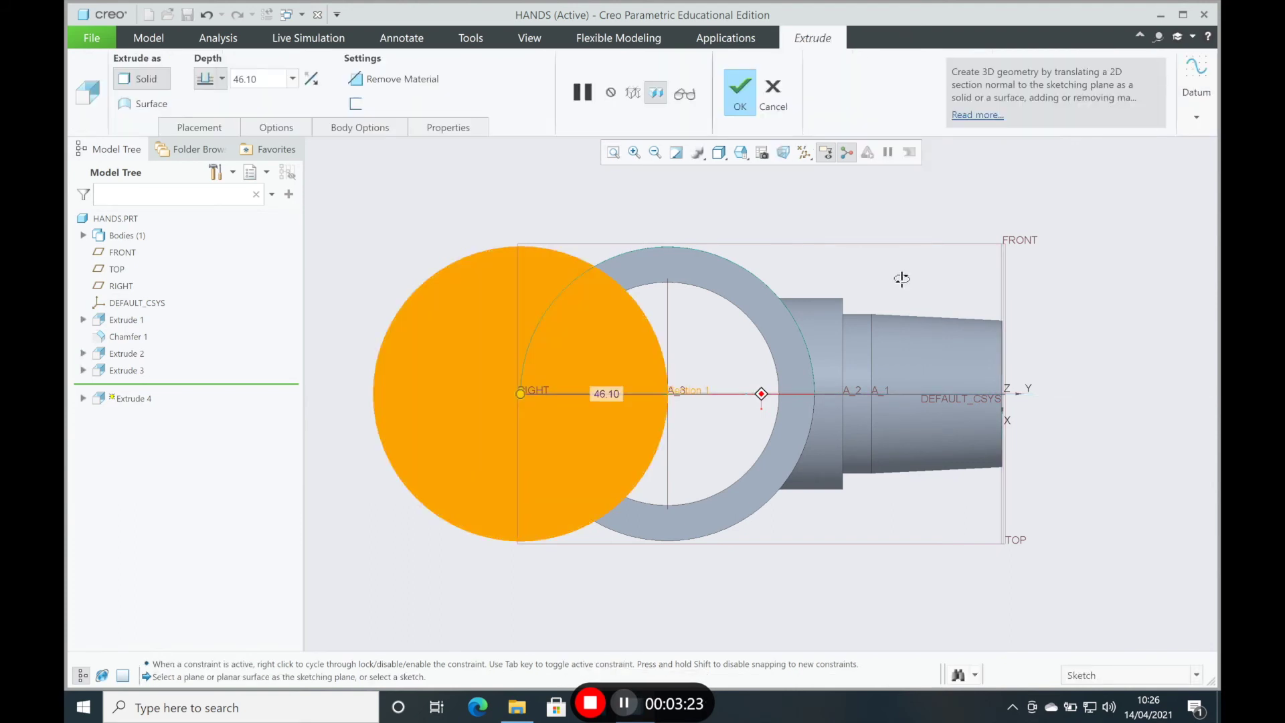
- Reverse the extrusion into the ring, make it remove material, and complete the cut that opens the grip
{"action": "middle_click_drag", "start_coordinate": [901, 279], "coordinate": [748, 281]}
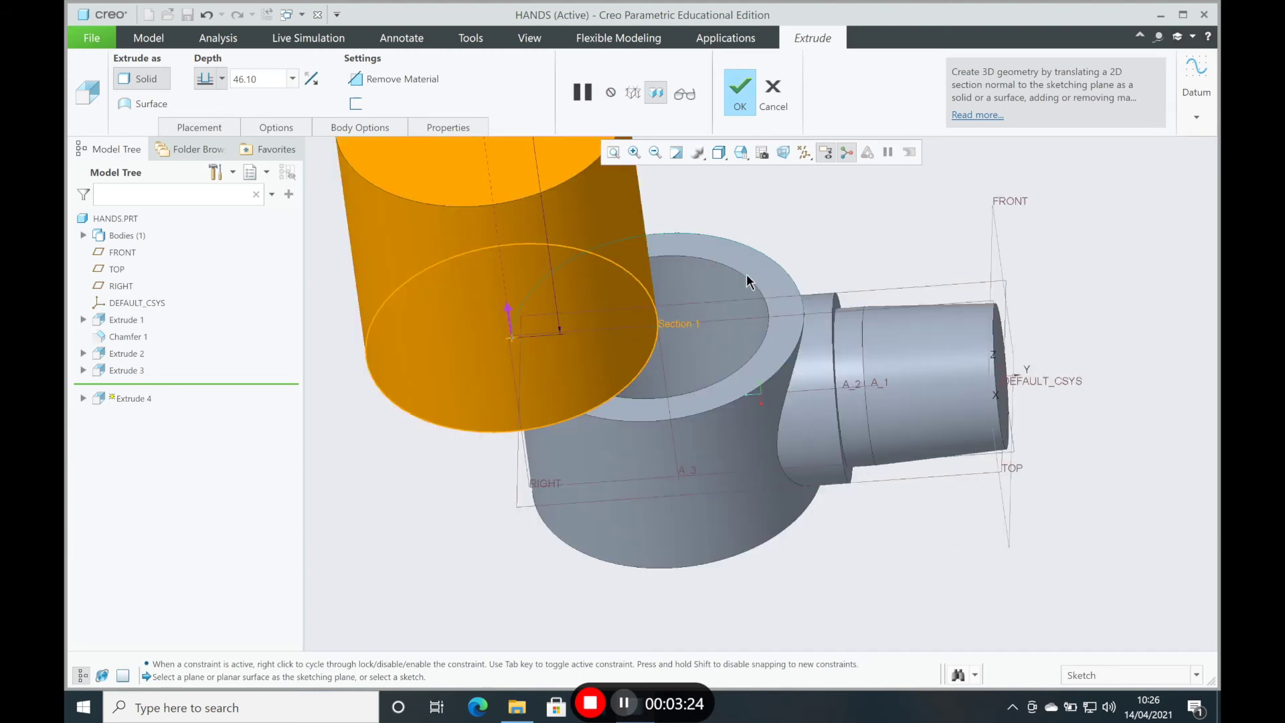
{"action": "left_click", "coordinate": [510, 309]}
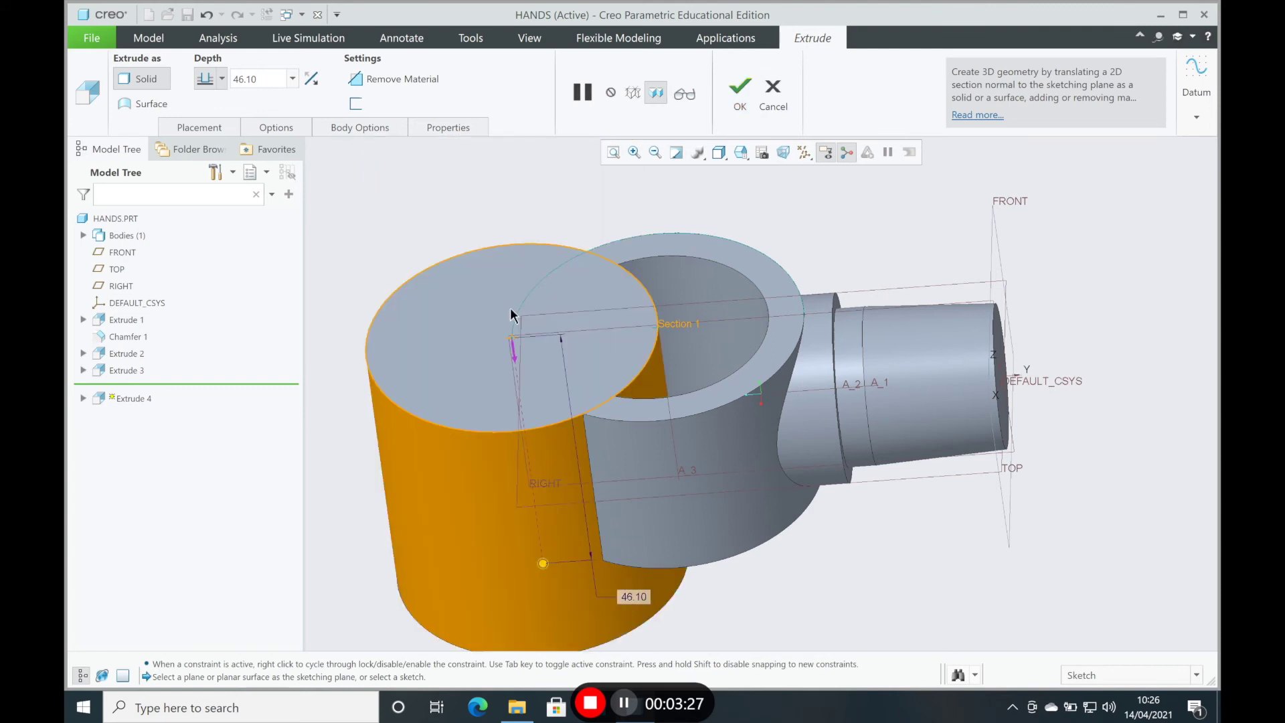
{"action": "left_click", "coordinate": [401, 79]}
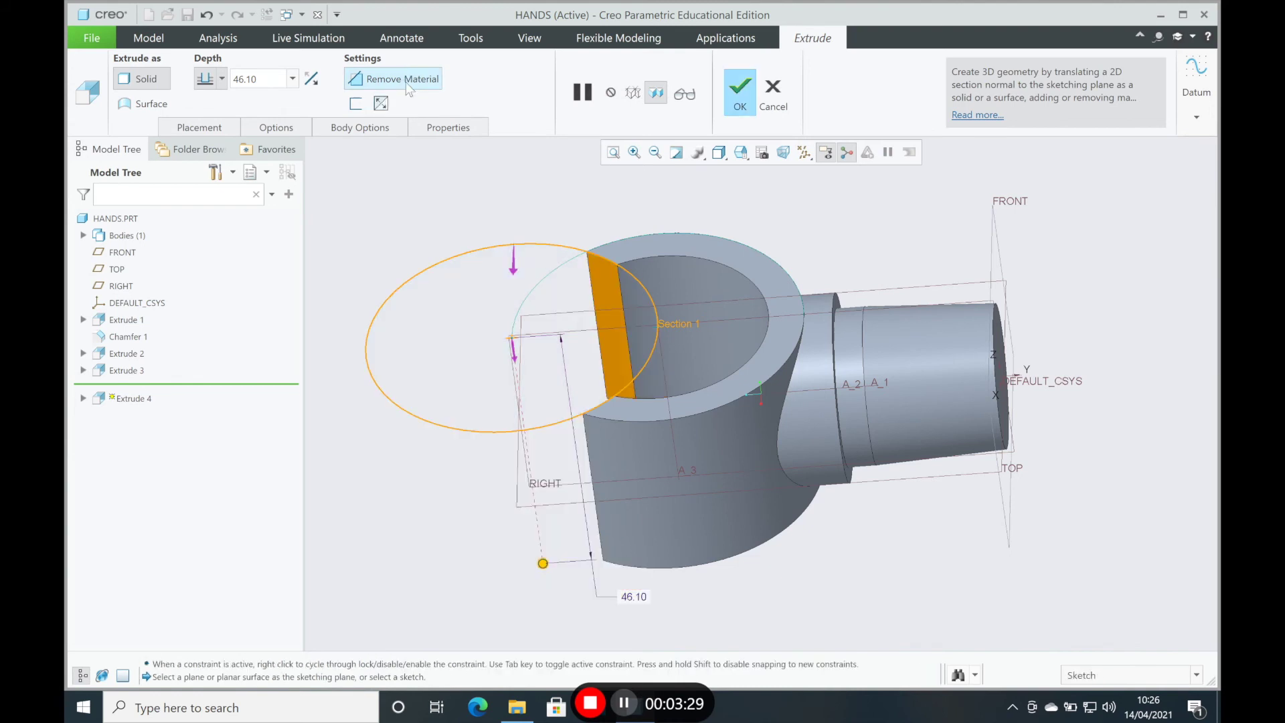
{"action": "left_click", "coordinate": [742, 85]}
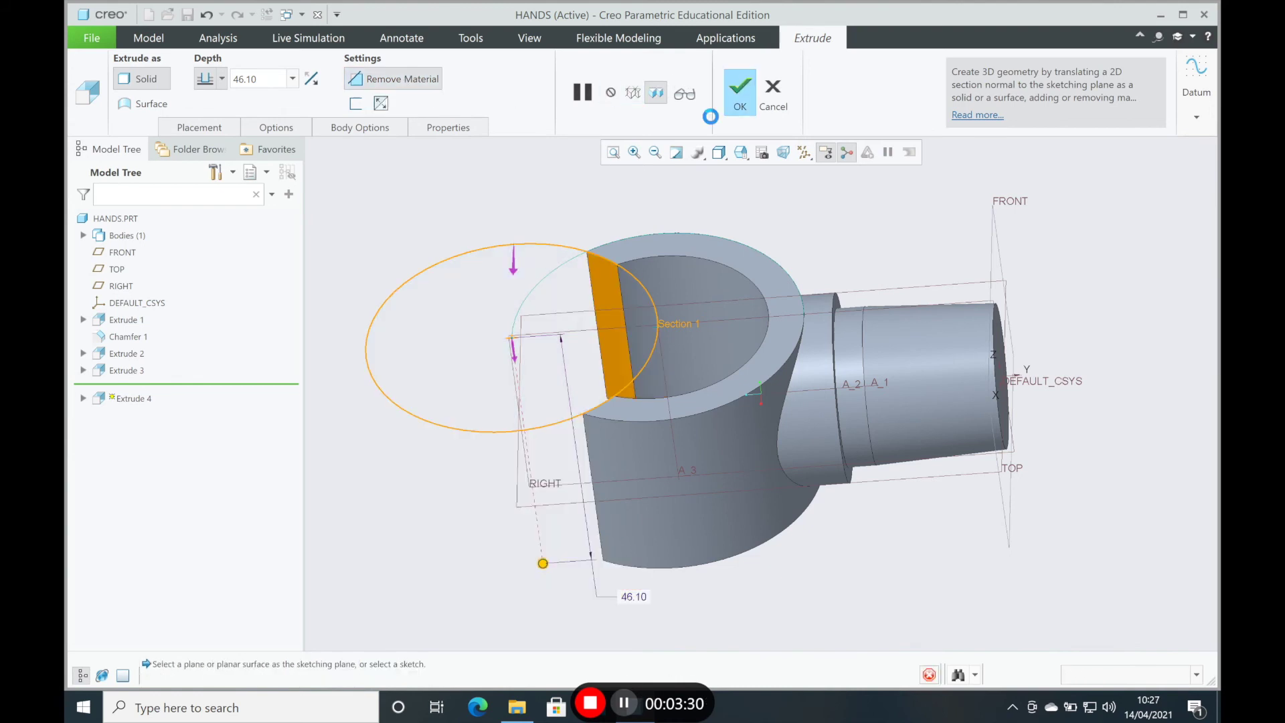
- Round the four short end edges of the grip's two cut faces with a 5 mm radius
{"action": "middle_click_drag", "start_coordinate": [676, 240], "coordinate": [604, 310]}
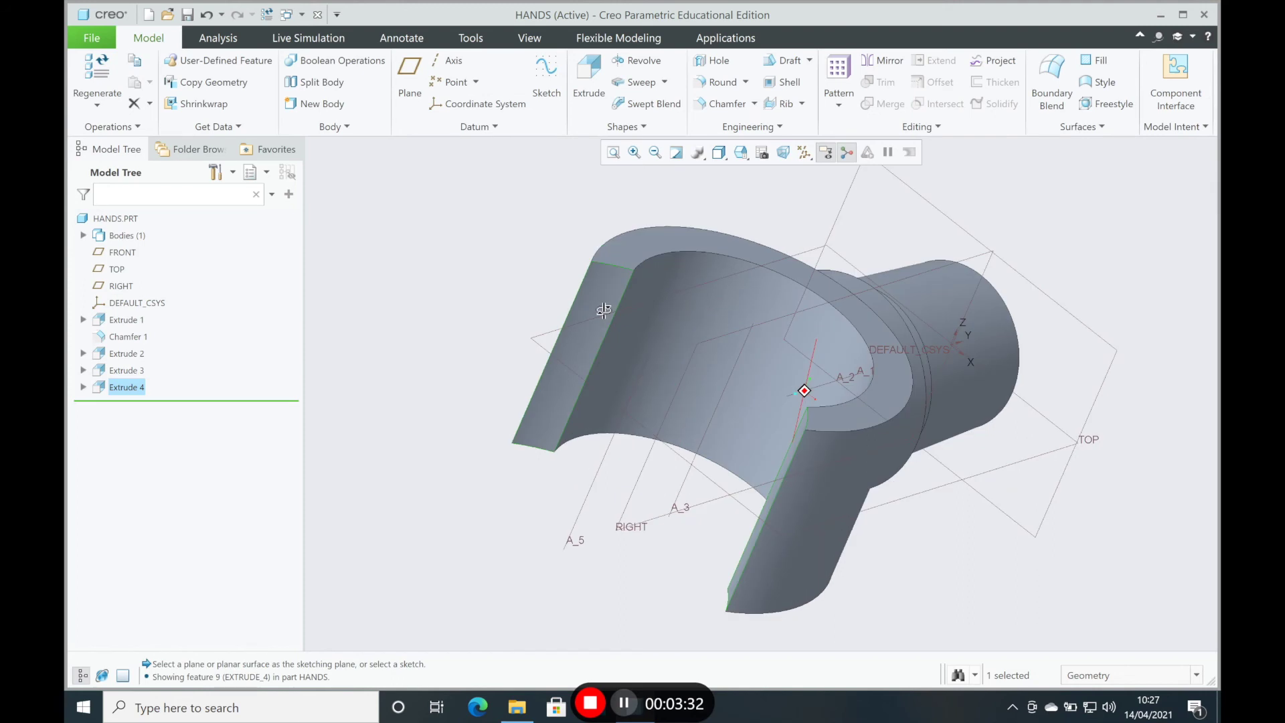
{"action": "middle_click_drag", "start_coordinate": [604, 309], "coordinate": [554, 299]}
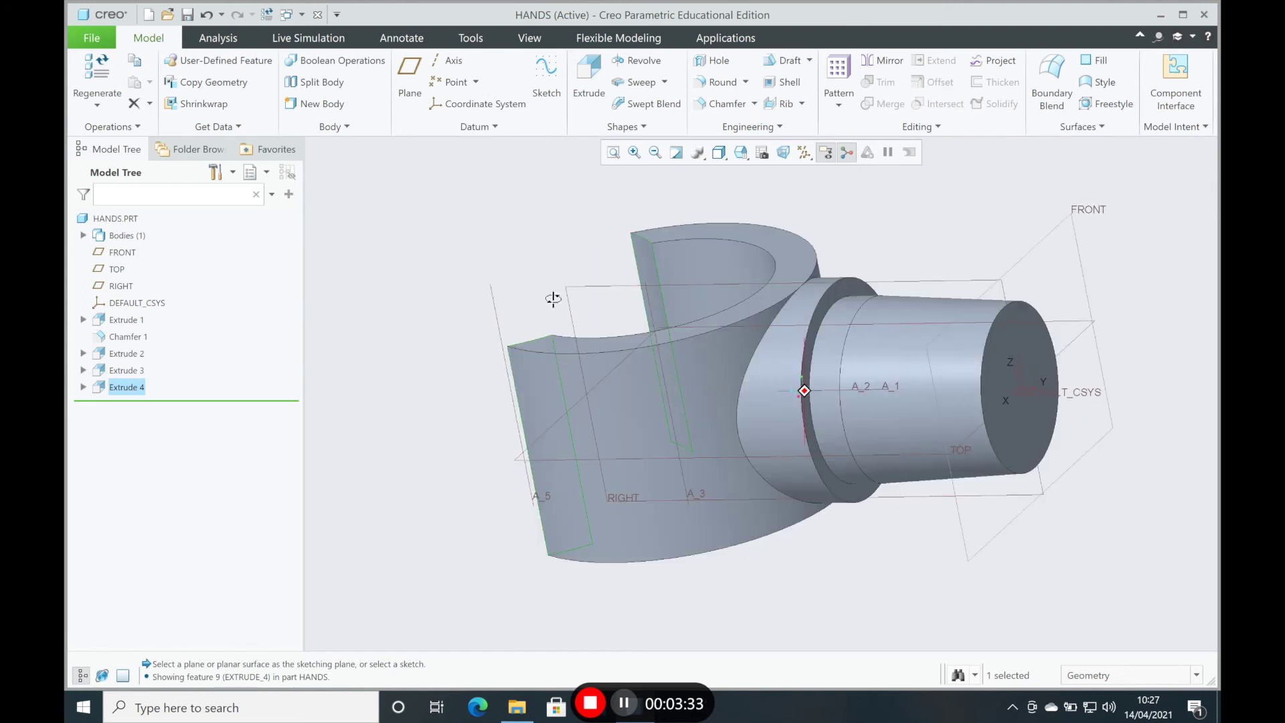
{"action": "middle_click_drag", "start_coordinate": [553, 299], "coordinate": [621, 318]}
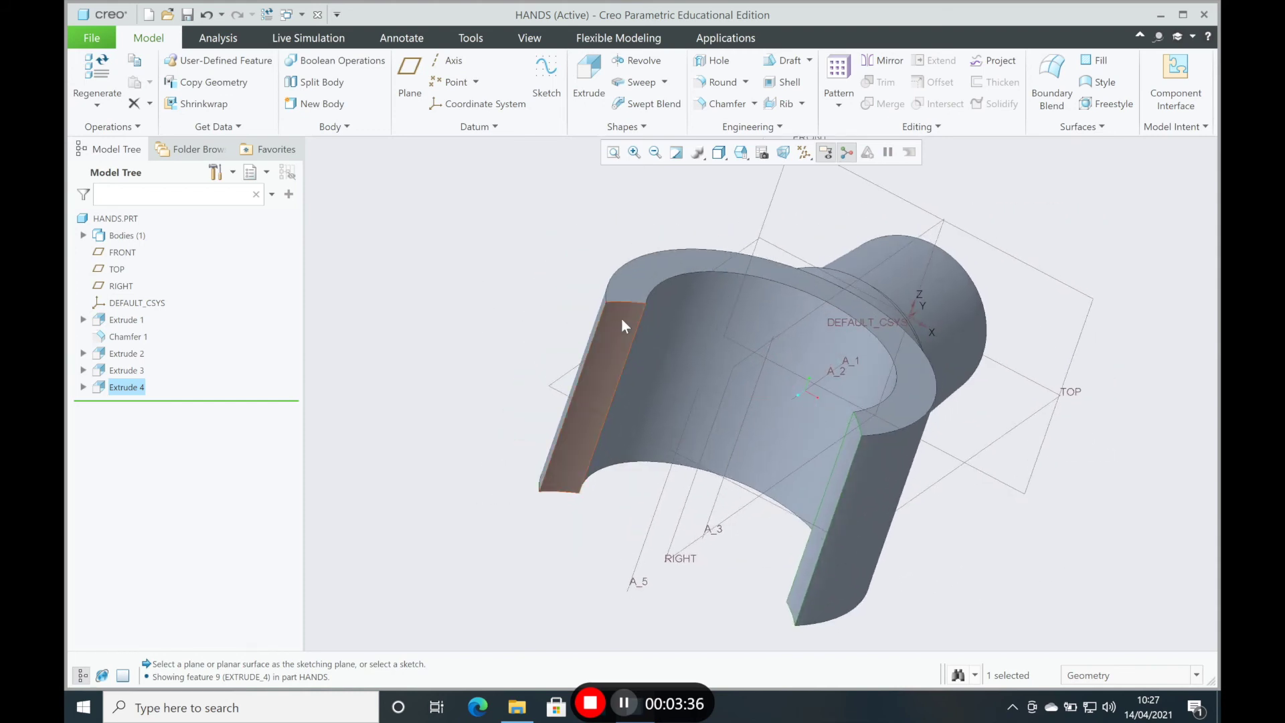
{"action": "left_click", "coordinate": [715, 83]}
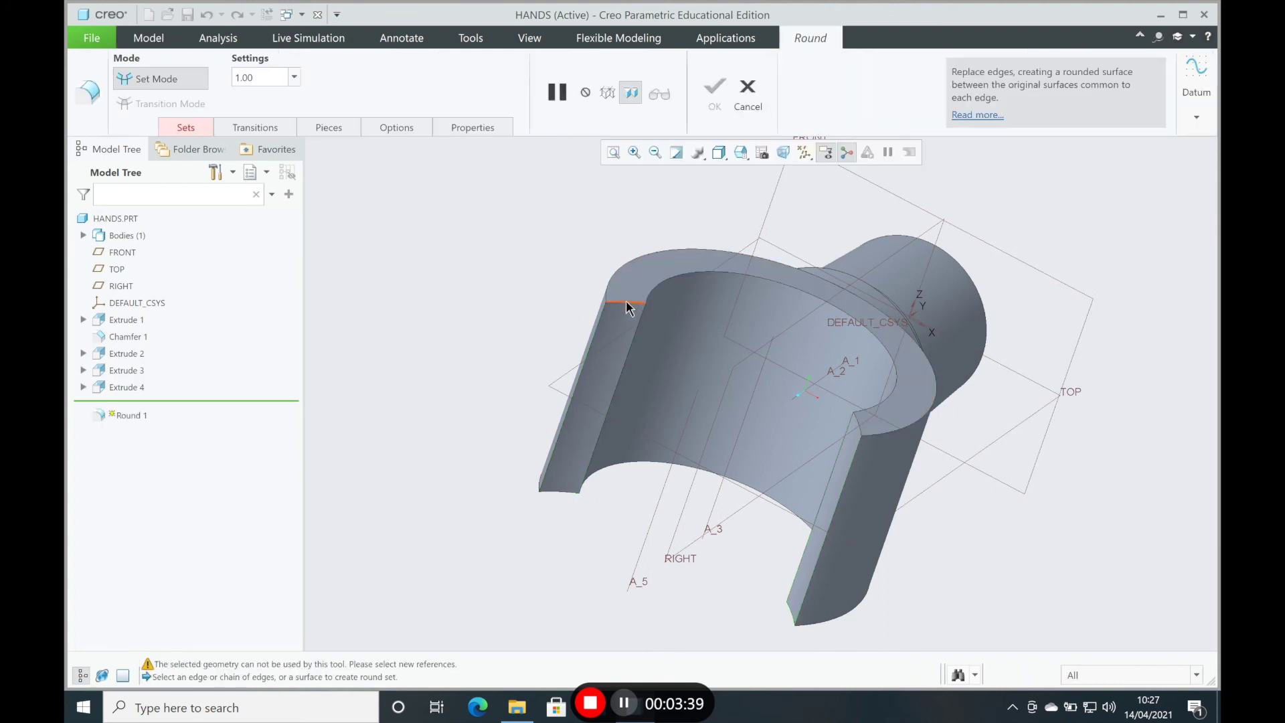
{"action": "left_click", "coordinate": [626, 302]}
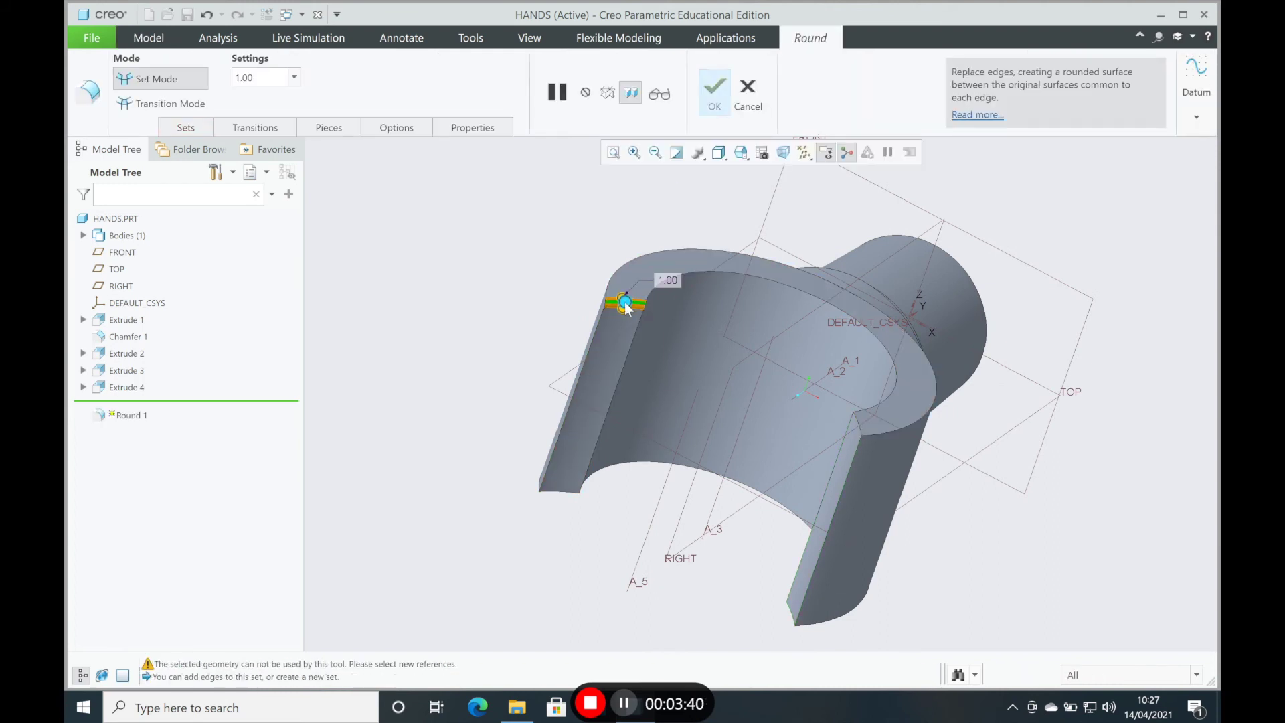
{"action": "left_click", "coordinate": [563, 492]}
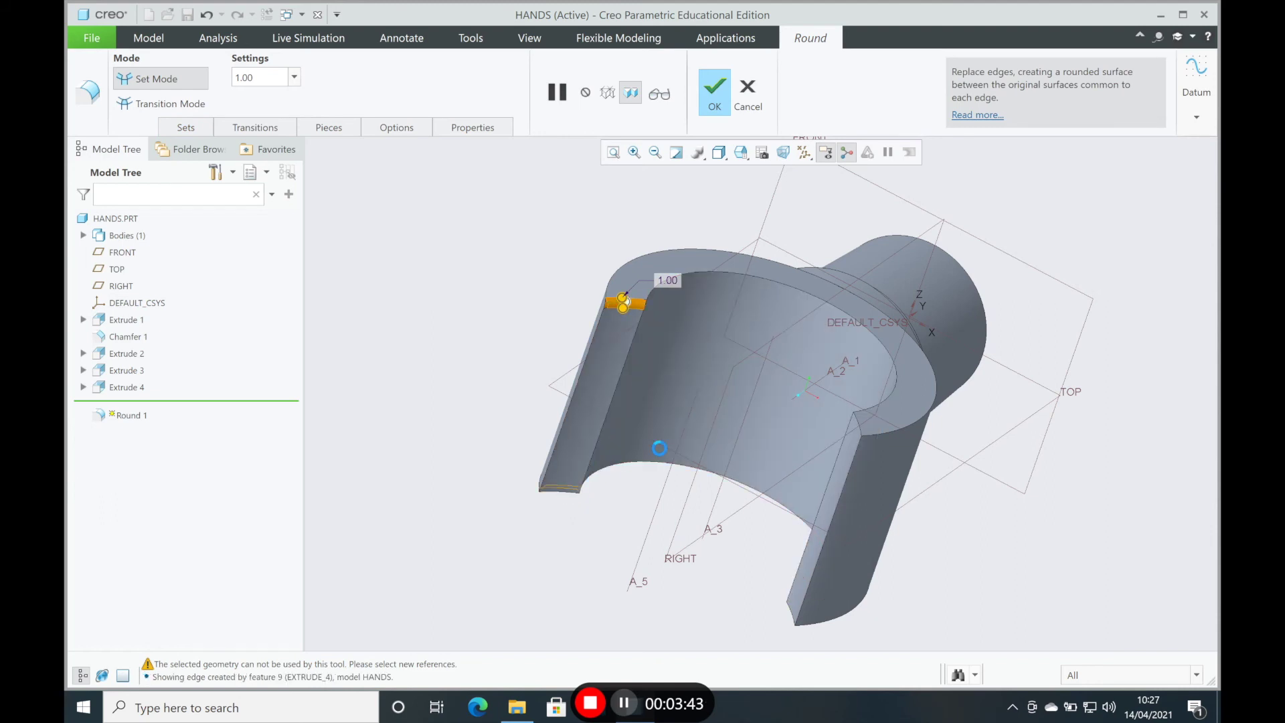
{"action": "left_click", "coordinate": [857, 422], "text": "ctrl"}
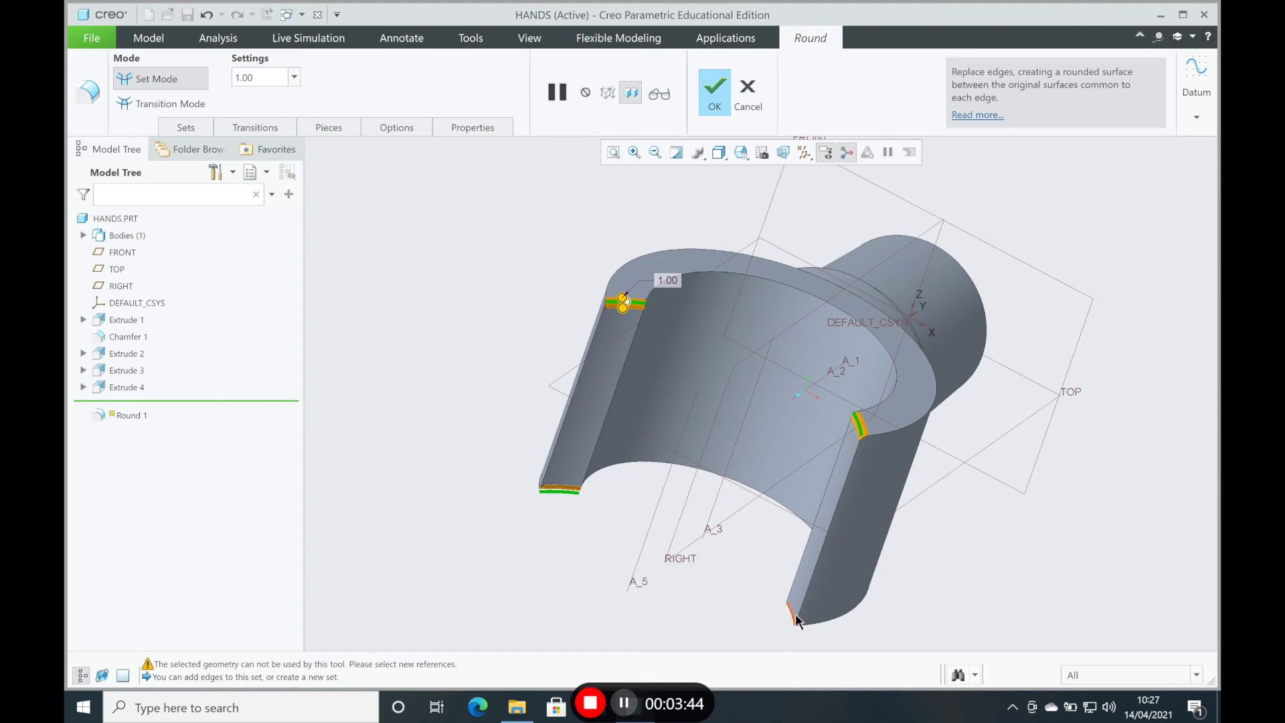
{"action": "left_click", "coordinate": [796, 617], "text": "ctrl"}
{"action": "left_click_drag", "start_coordinate": [623, 317], "coordinate": [617, 328]}
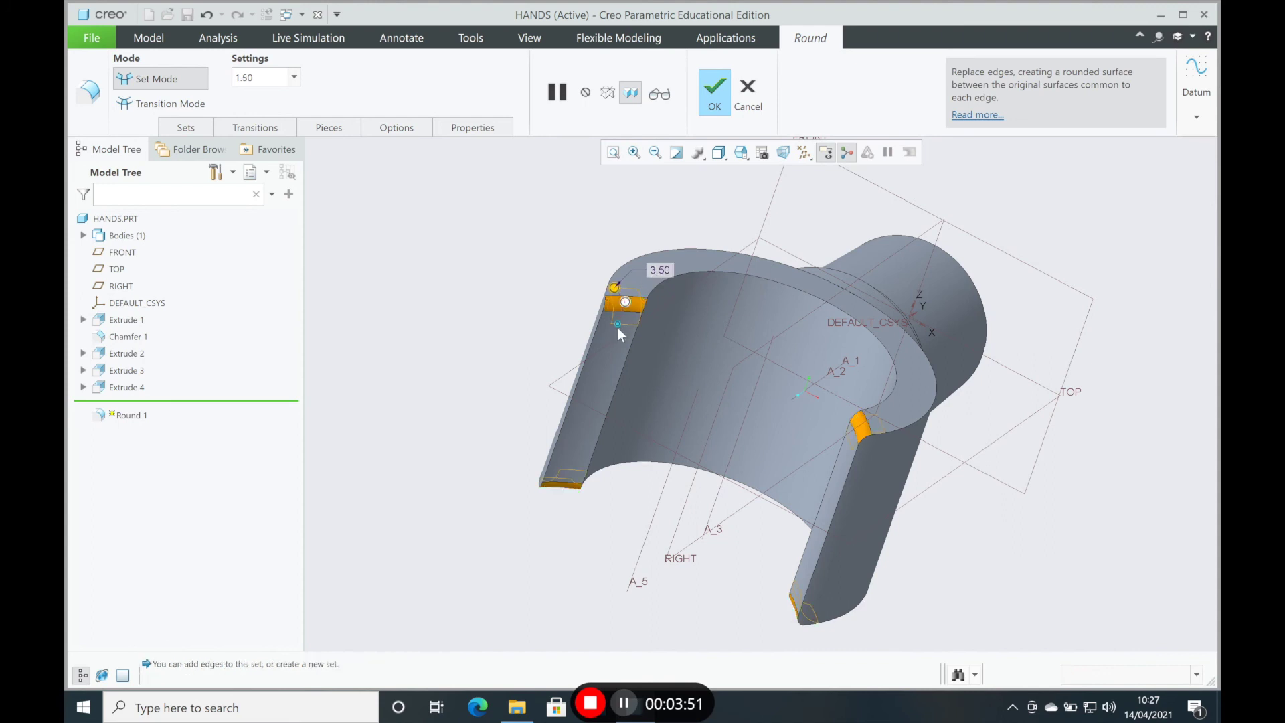
{"action": "left_click_drag", "start_coordinate": [619, 331], "coordinate": [616, 339]}
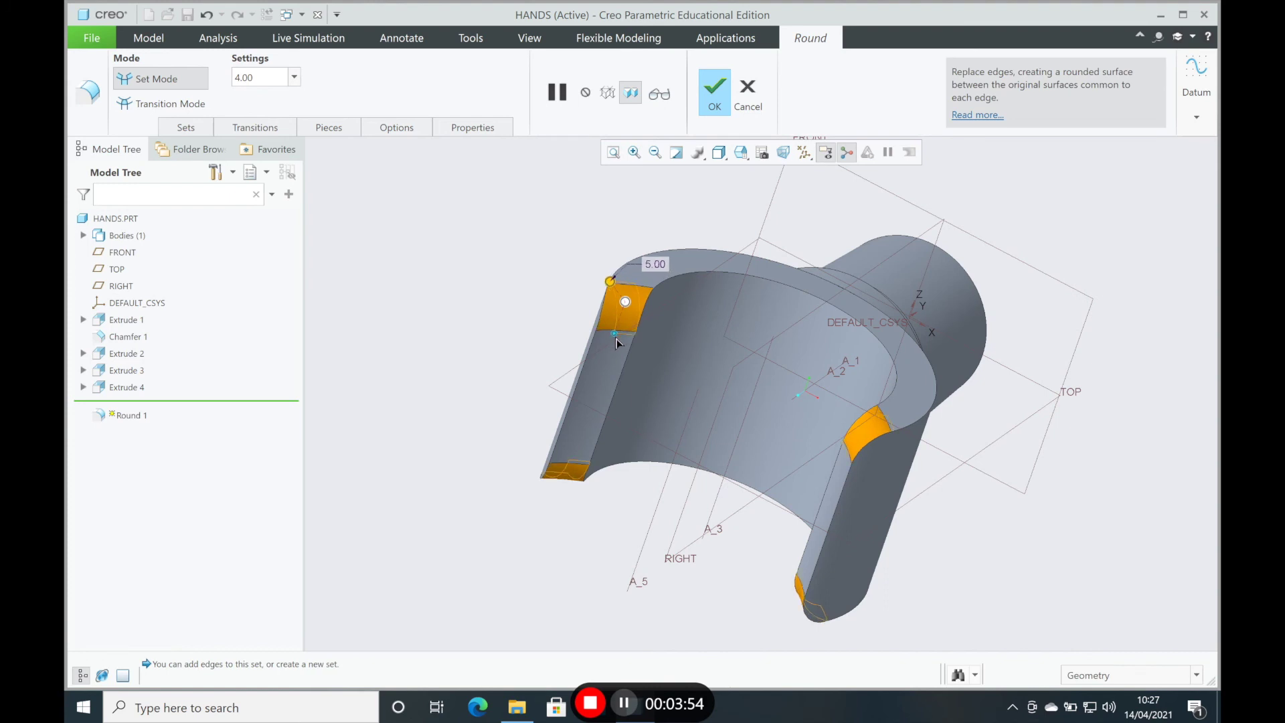
{"action": "left_click", "coordinate": [713, 107]}
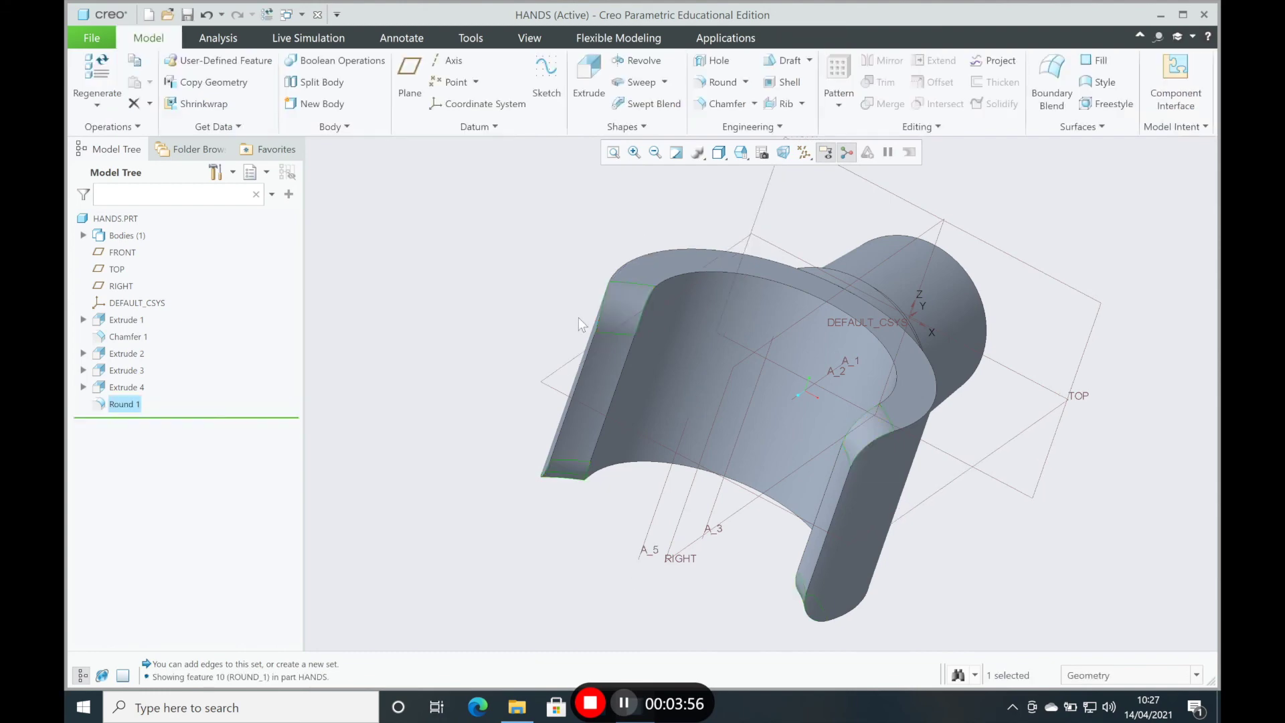
- Open the finished hand model in Render Studio
{"action": "middle_click_drag", "start_coordinate": [578, 317], "coordinate": [619, 462]}
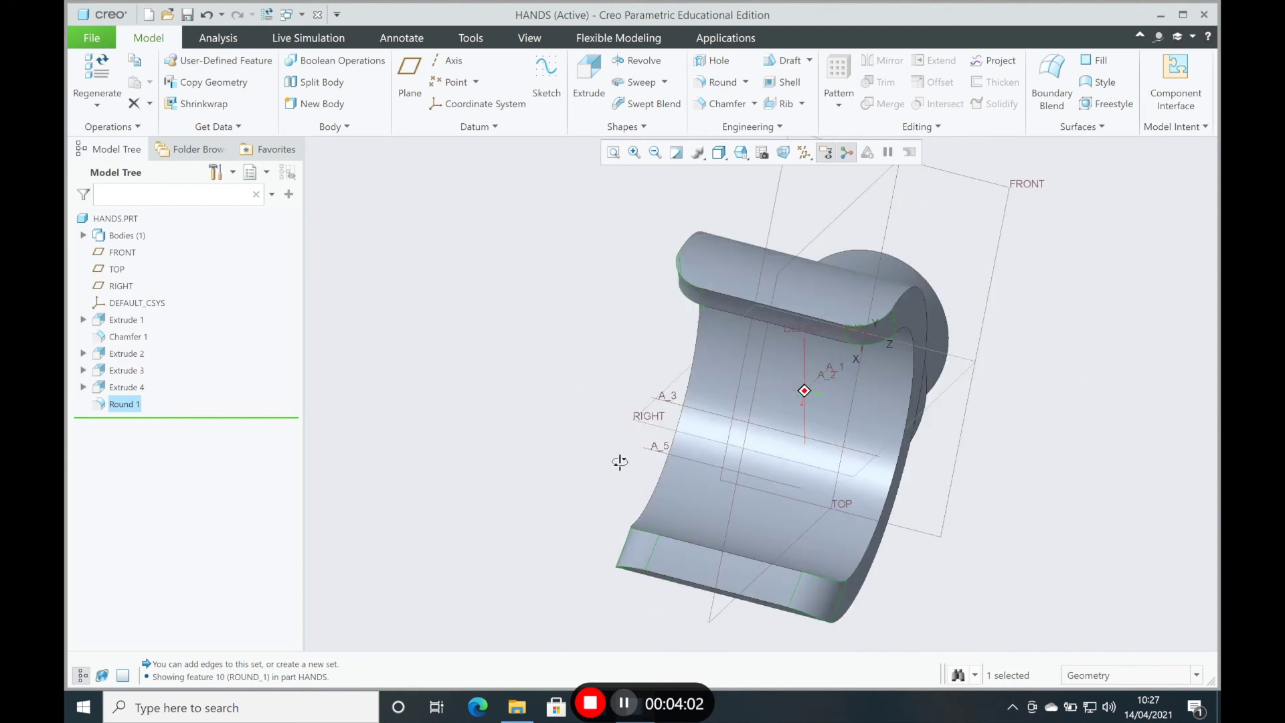
{"action": "middle_click_drag", "start_coordinate": [619, 461], "coordinate": [669, 158]}
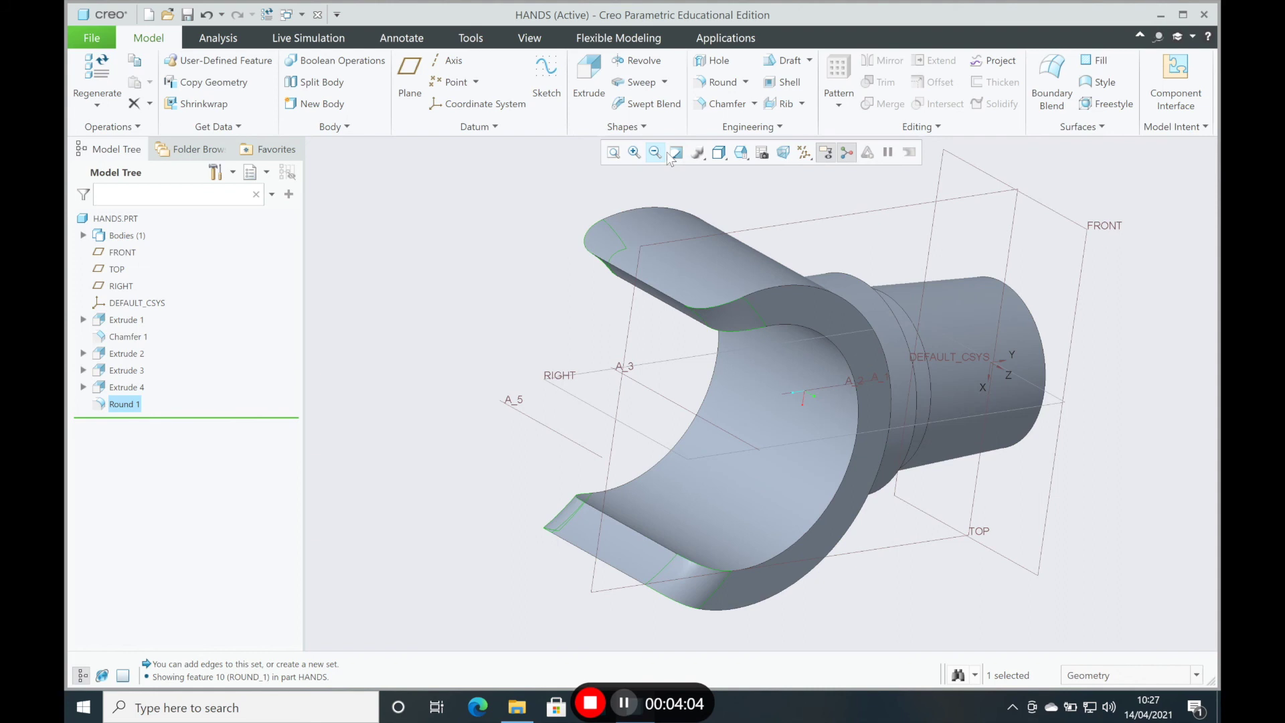
{"action": "left_click", "coordinate": [716, 37]}
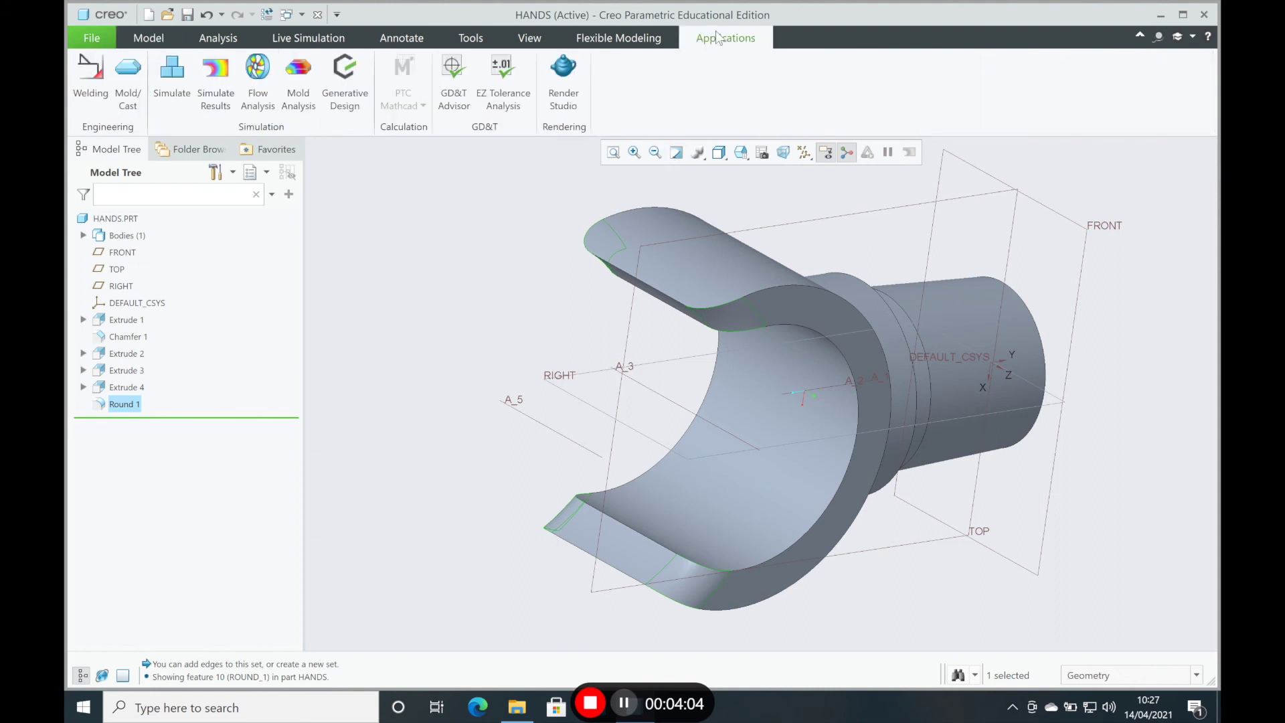
{"action": "left_click", "coordinate": [571, 69]}
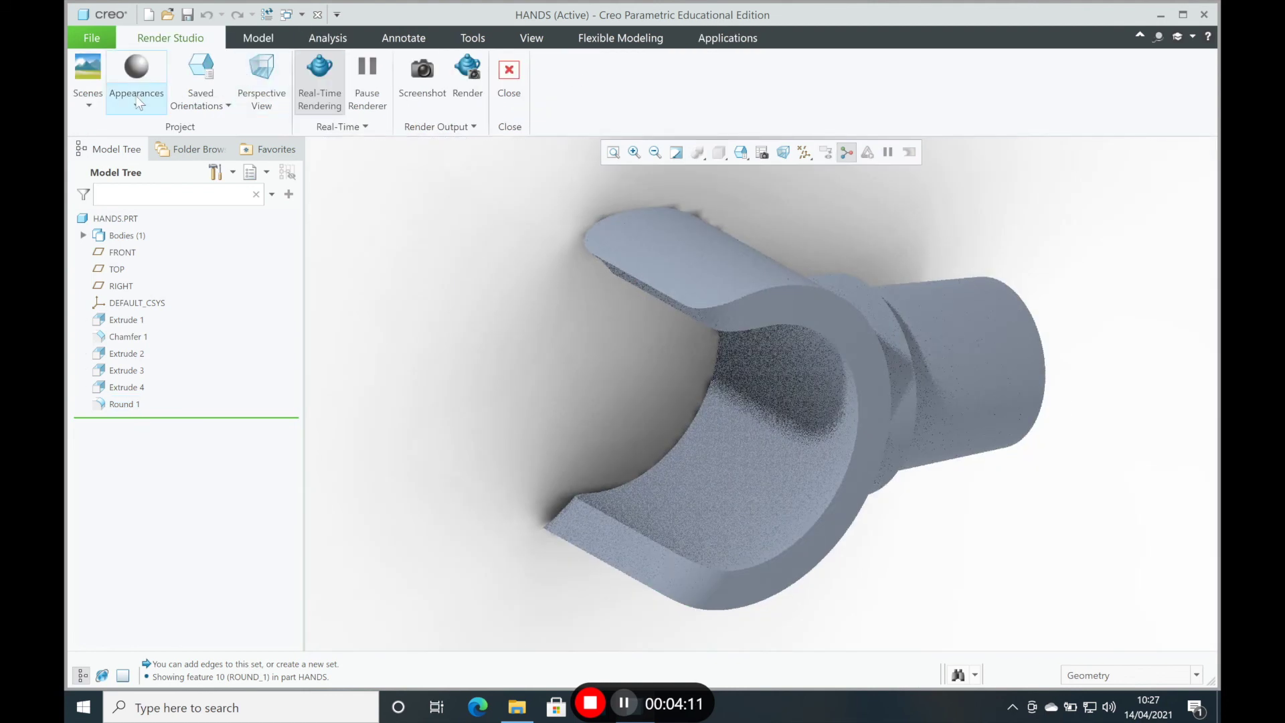
- Apply the yellow appearance from the Plastics-Injected library to the whole HANDS part and leave Render Studio
{"action": "left_click", "coordinate": [139, 101]}
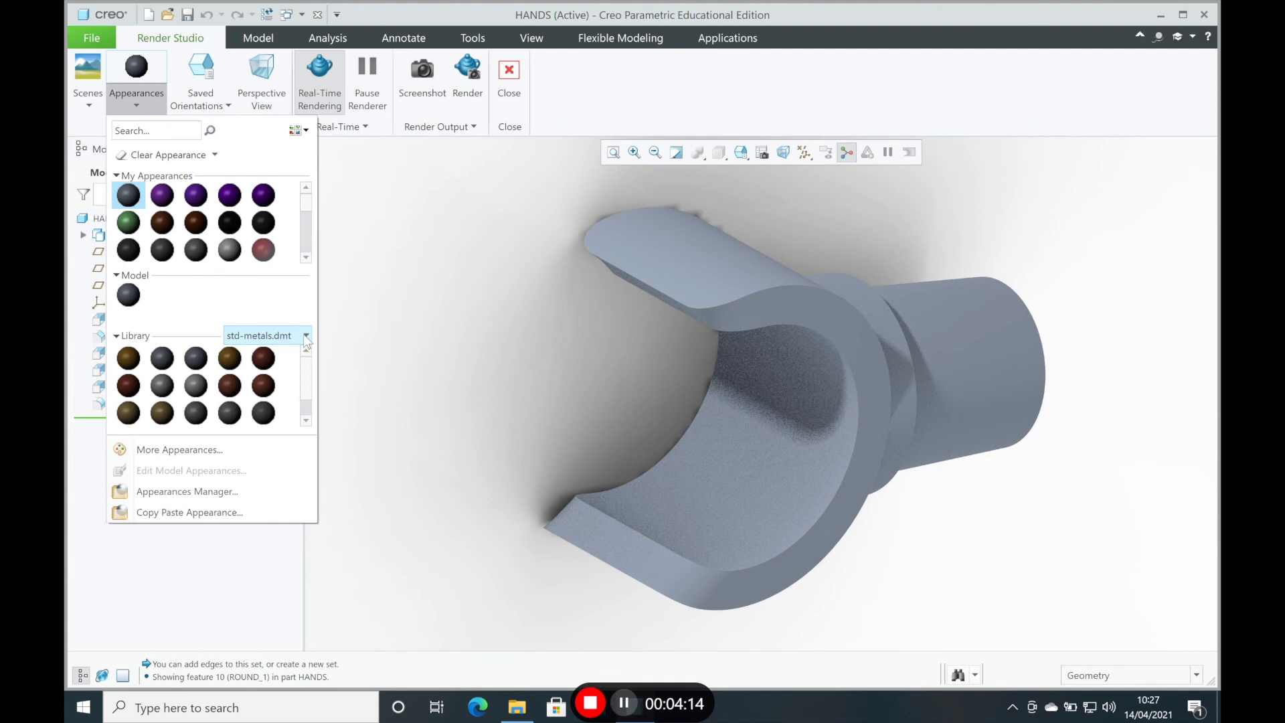
{"action": "left_click", "coordinate": [305, 336]}
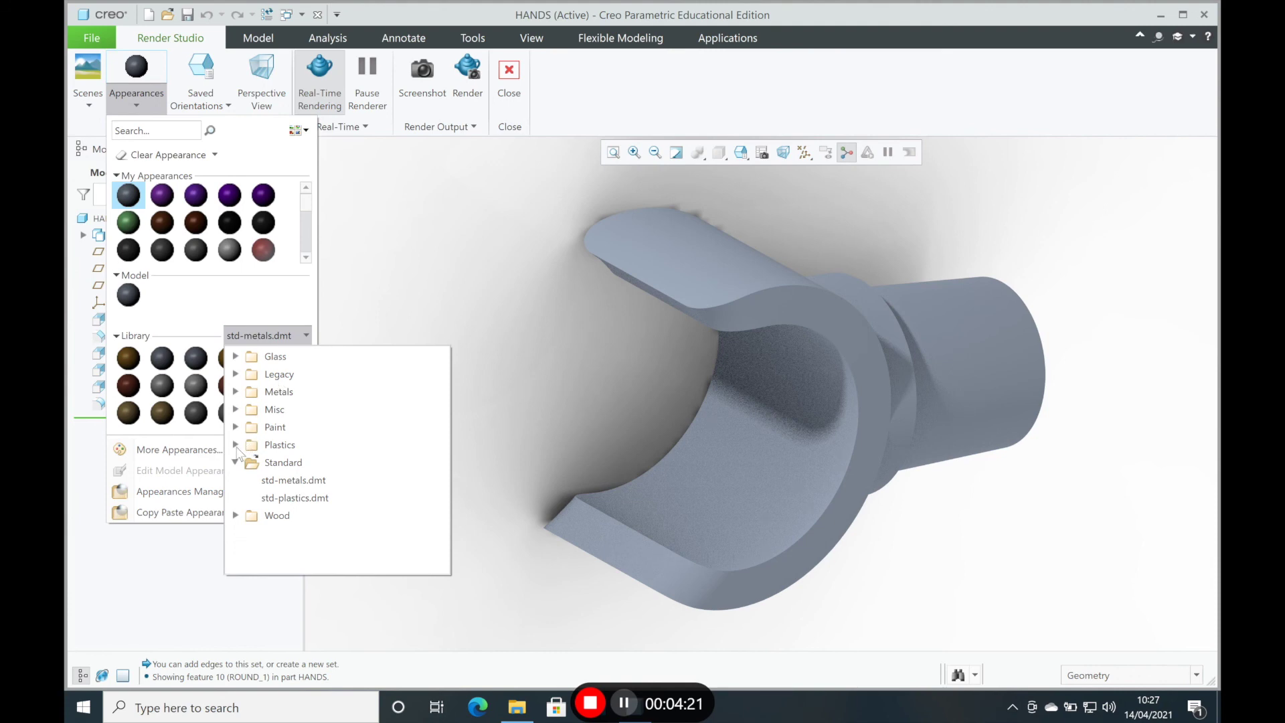
{"action": "left_click", "coordinate": [235, 446]}
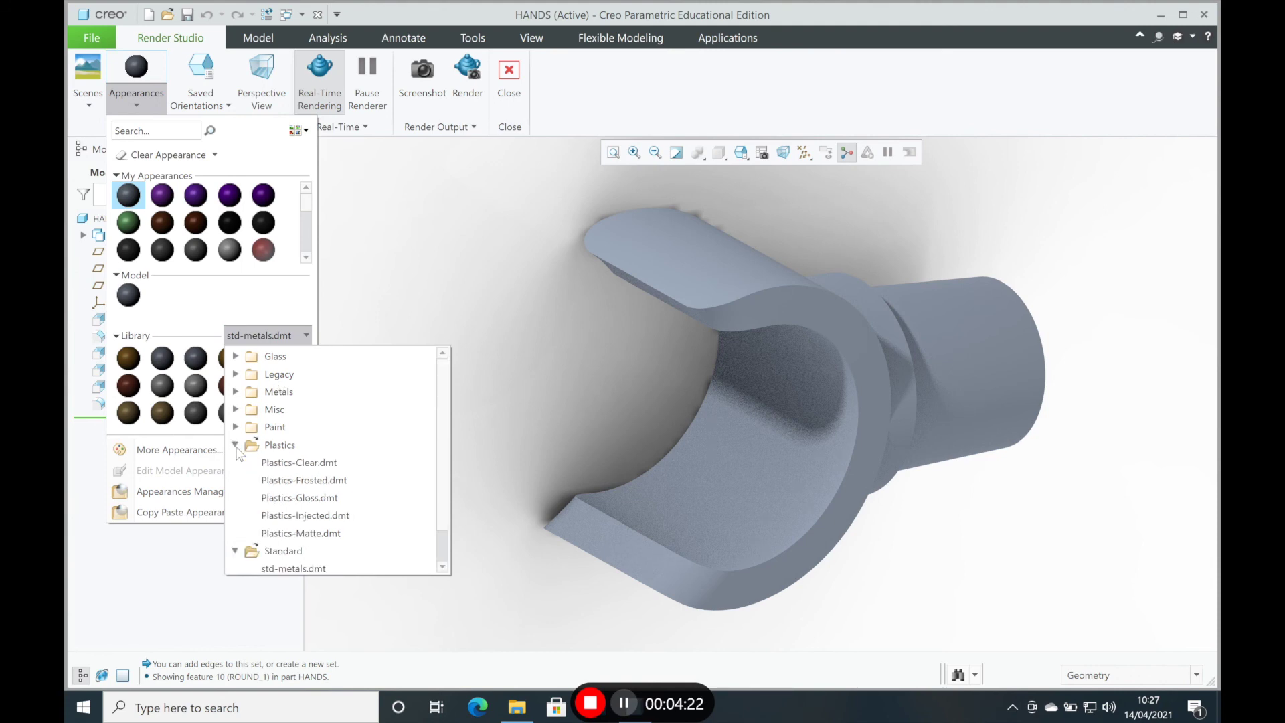
{"action": "left_click", "coordinate": [267, 515]}
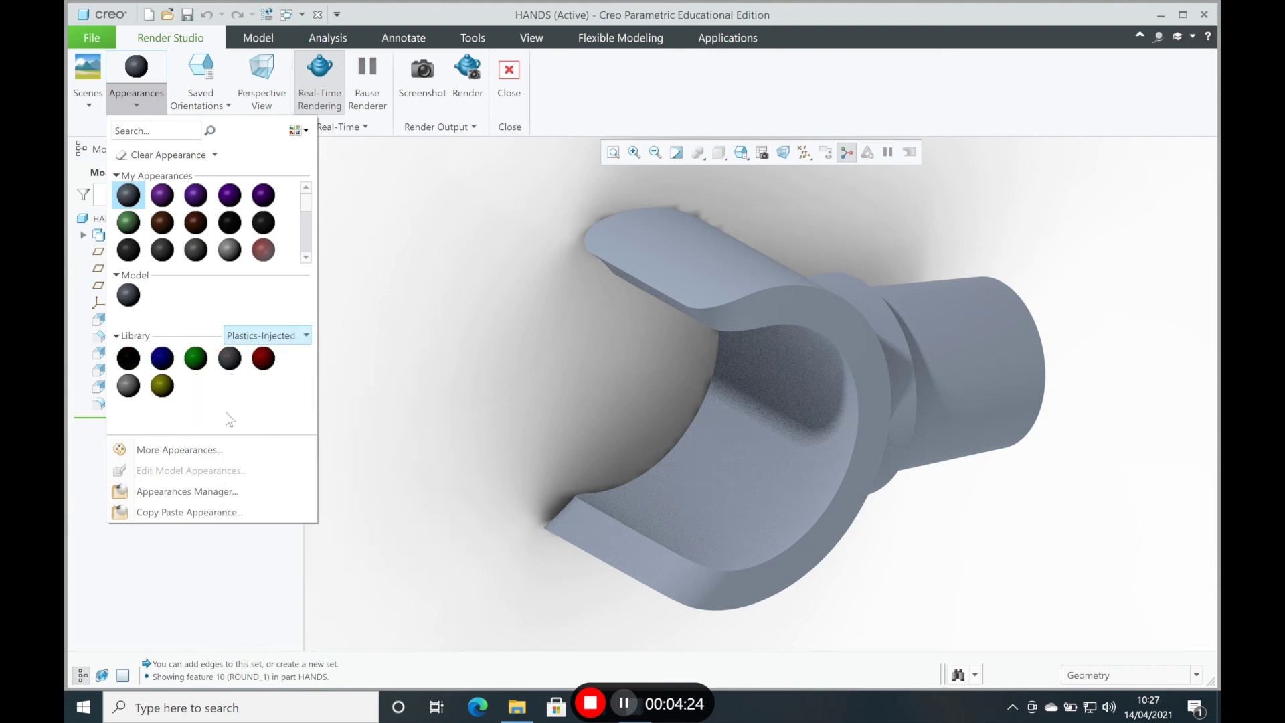
{"action": "left_click", "coordinate": [161, 388]}
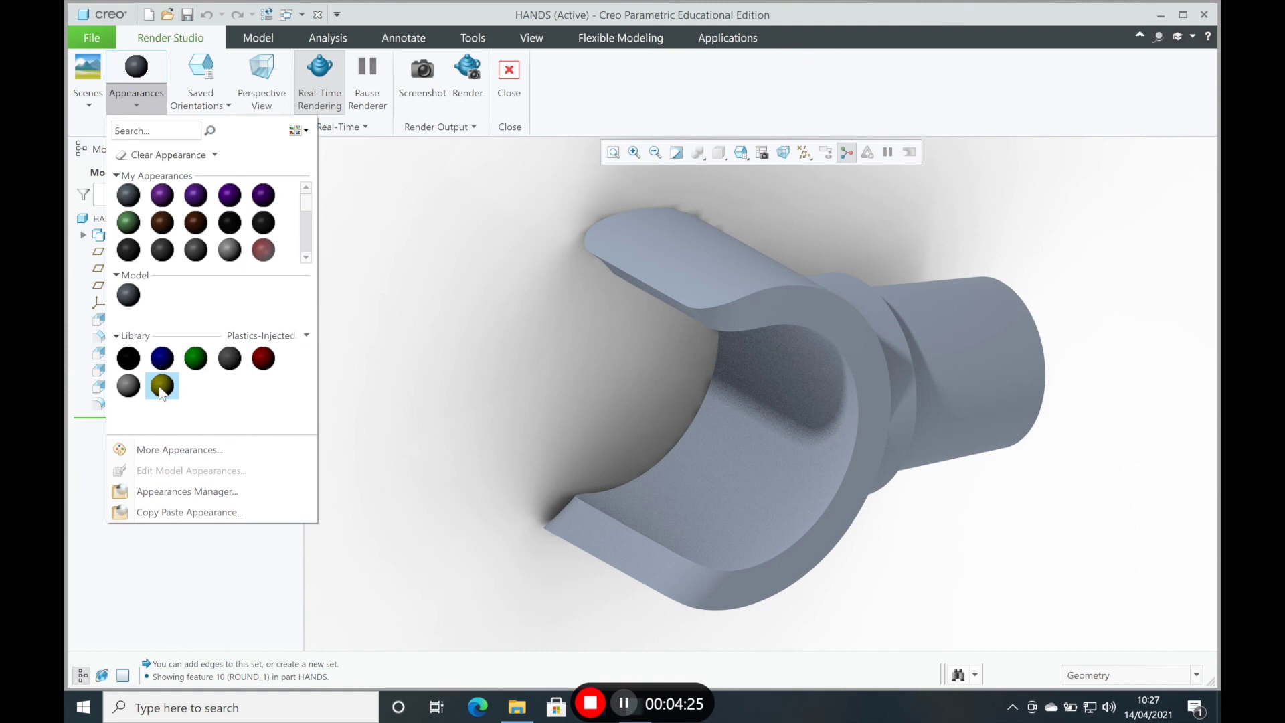
{"action": "left_click", "coordinate": [162, 389]}
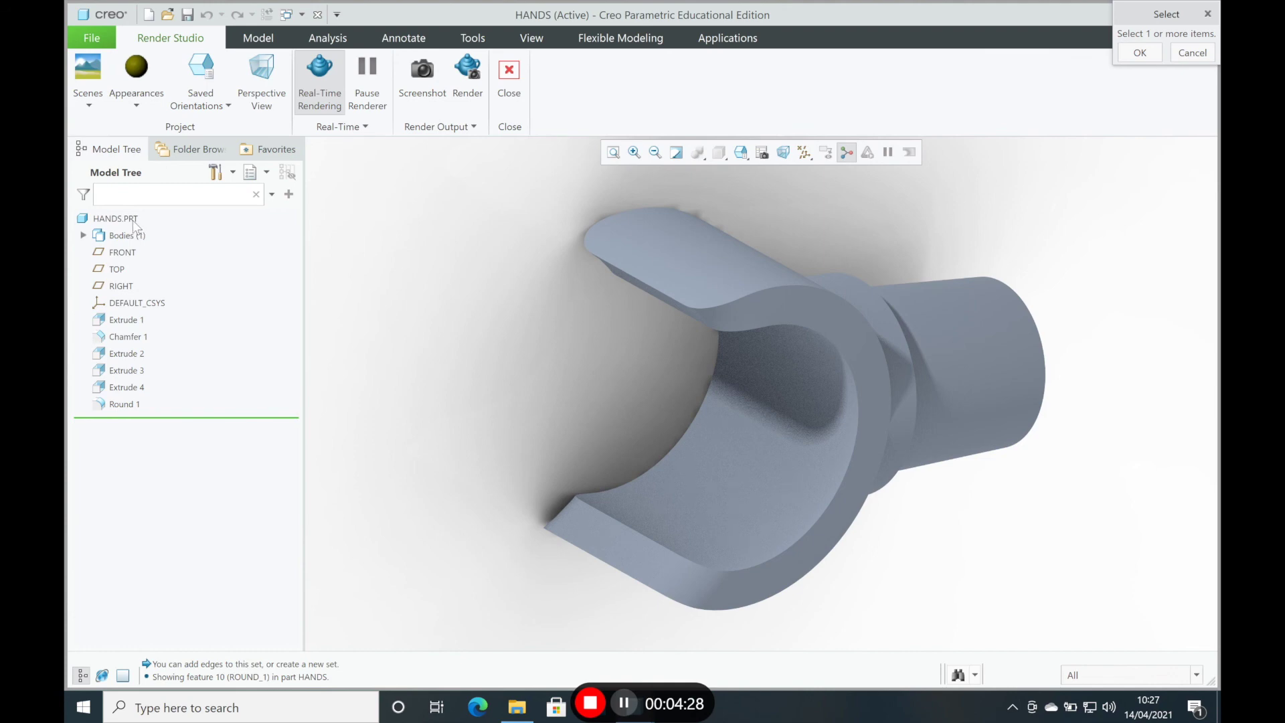
{"action": "left_click", "coordinate": [130, 219]}
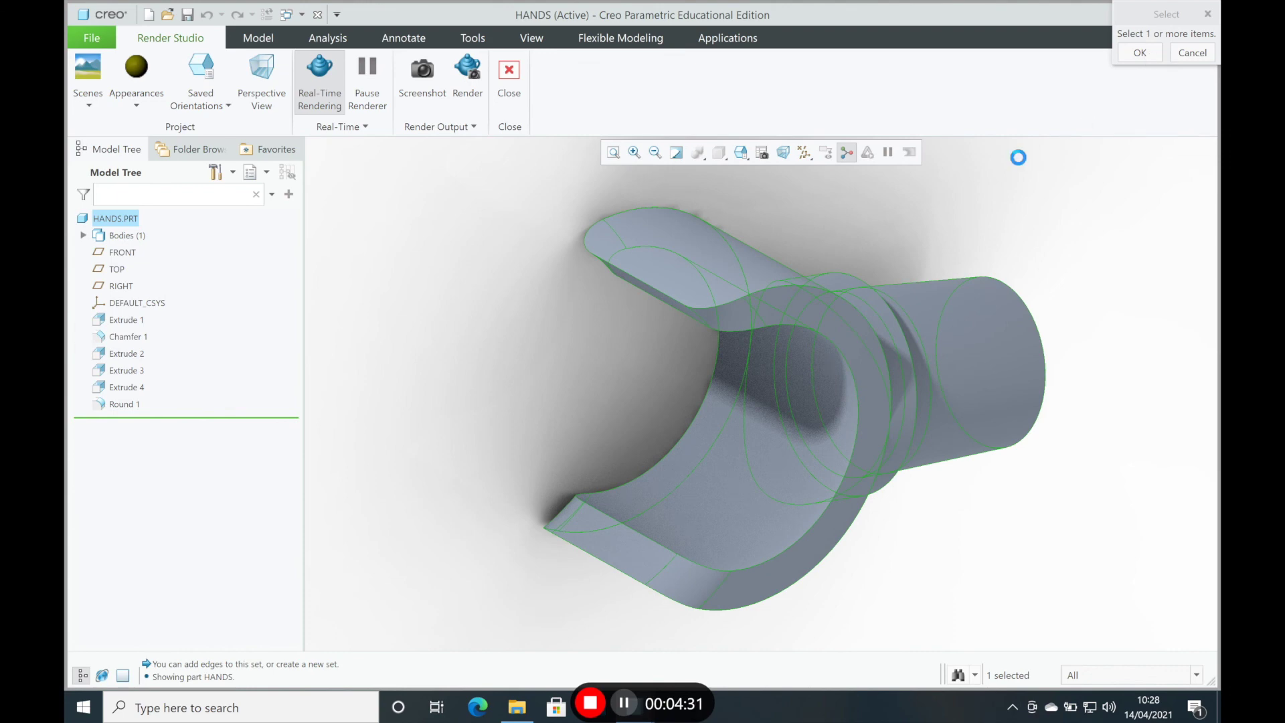
{"action": "middle_click", "coordinate": [1015, 161]}
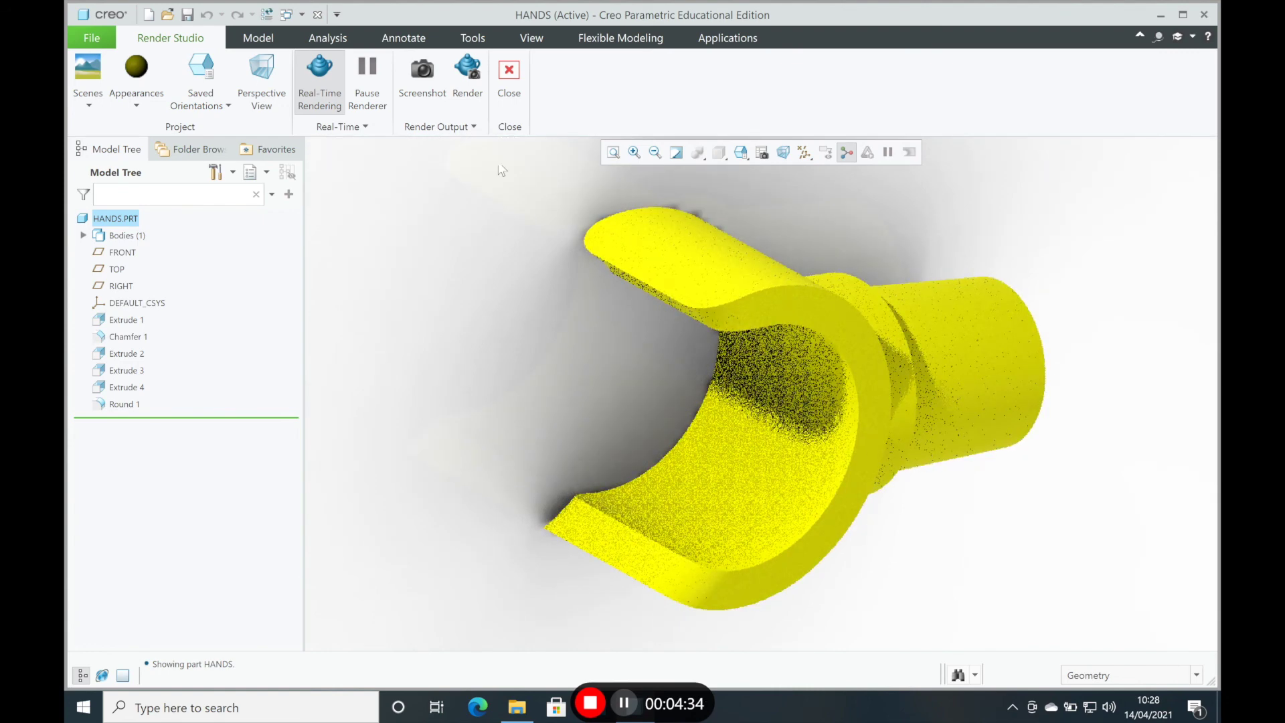
{"action": "left_click", "coordinate": [509, 77]}
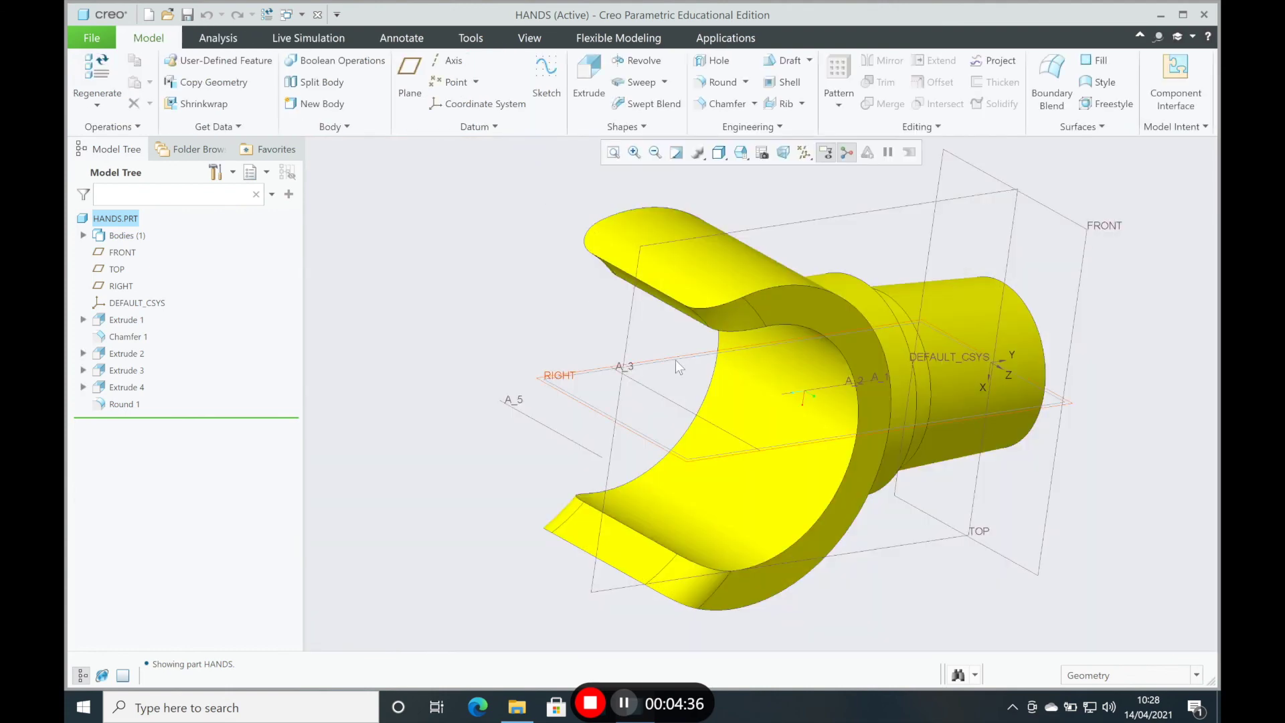
- Start saving the part as HANDS.PRT in the Lego_Parts folder
{"action": "mouse_move", "coordinate": [676, 361]}
{"action": "middle_mouse_down"}
{"action": "mouse_move", "coordinate": [654, 293]}
{"action": "mouse_move", "coordinate": [520, 261]}
{"action": "mouse_move", "coordinate": [412, 287]}
{"action": "mouse_move", "coordinate": [307, 347]}
{"action": "middle_mouse_up"}
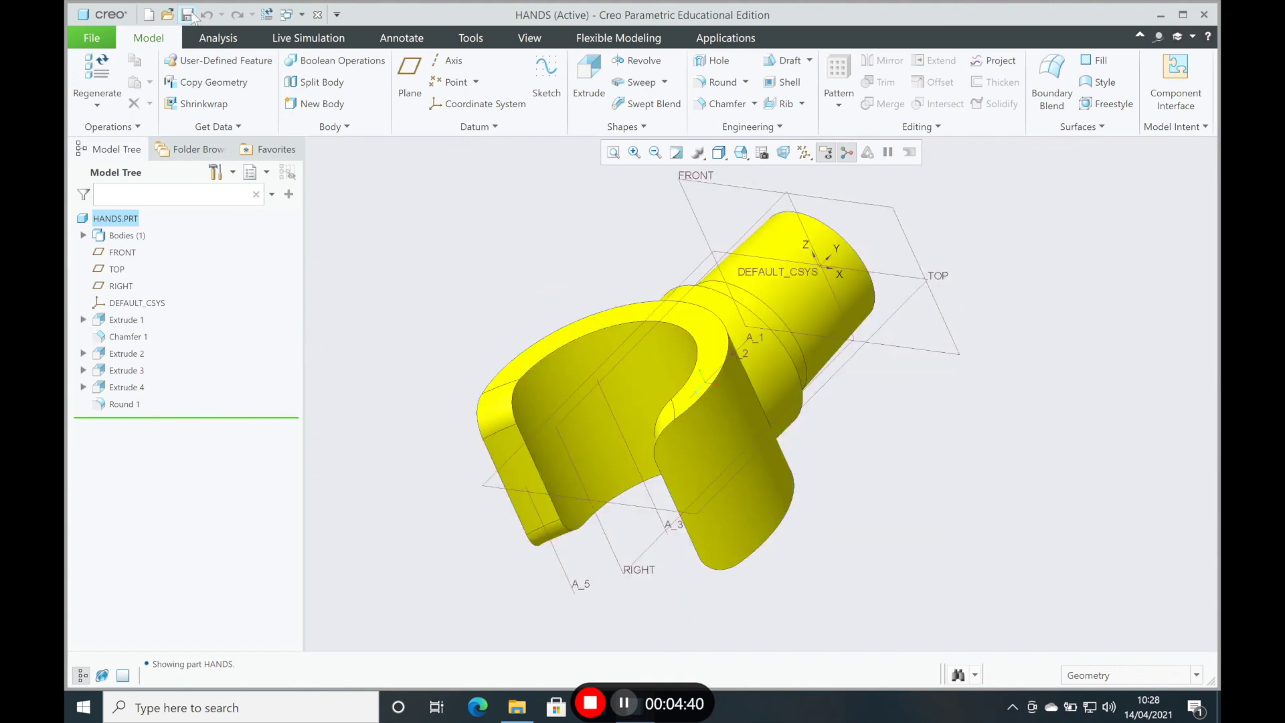
{"action": "left_click", "coordinate": [188, 15]}
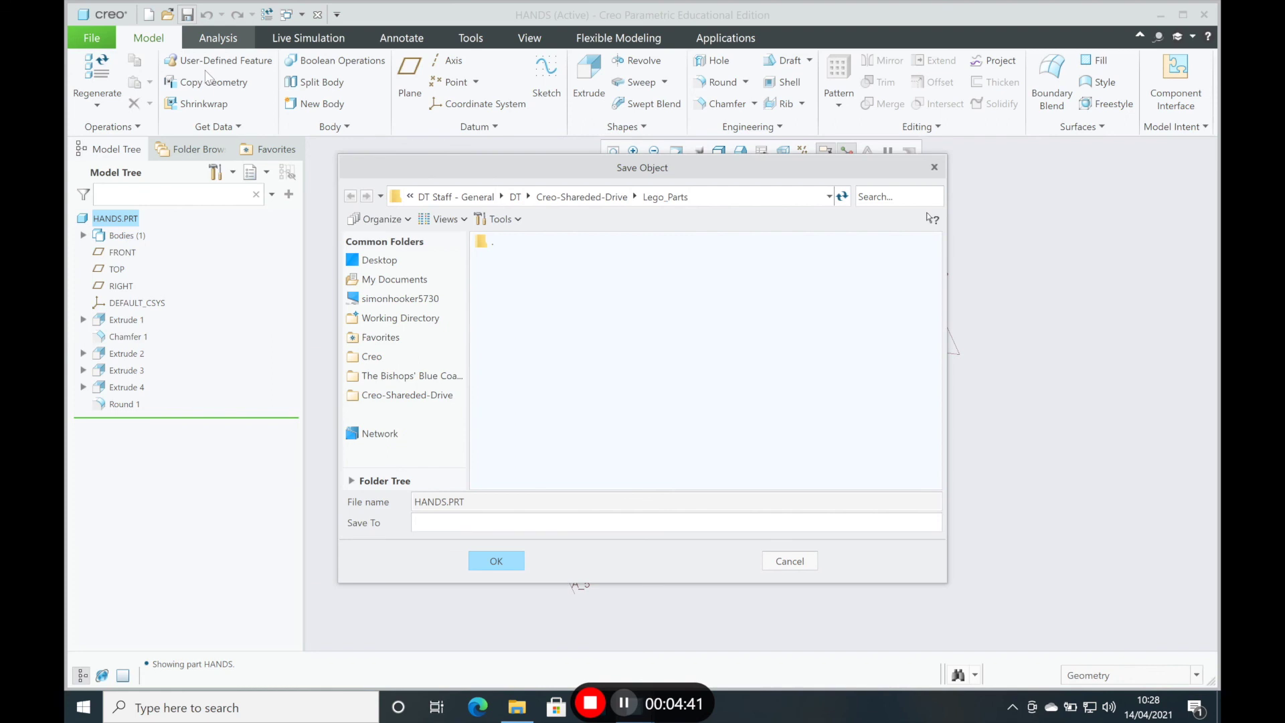